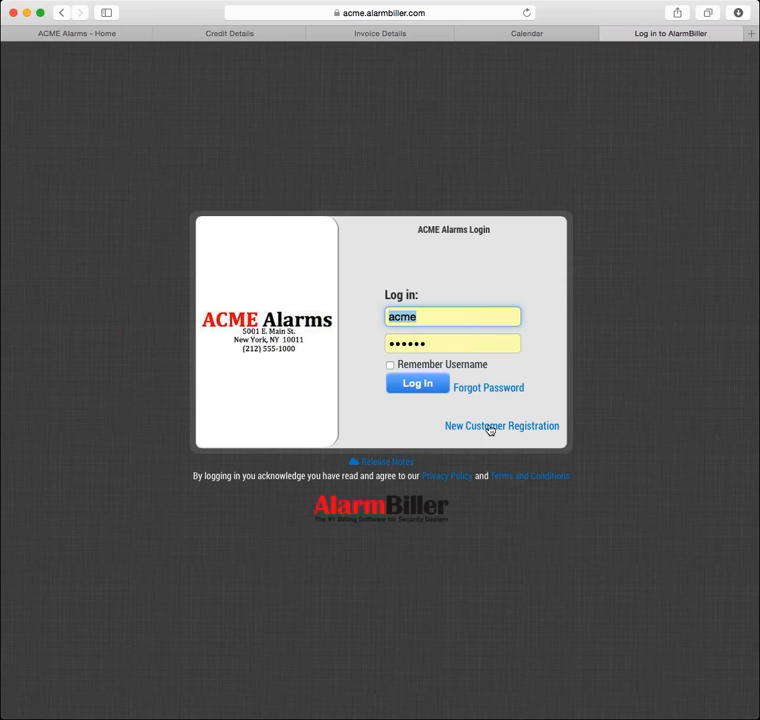
Open the New Customer Registration form from the ACME Alarms login page
{"action": "left_click", "coordinate": [491, 428]}
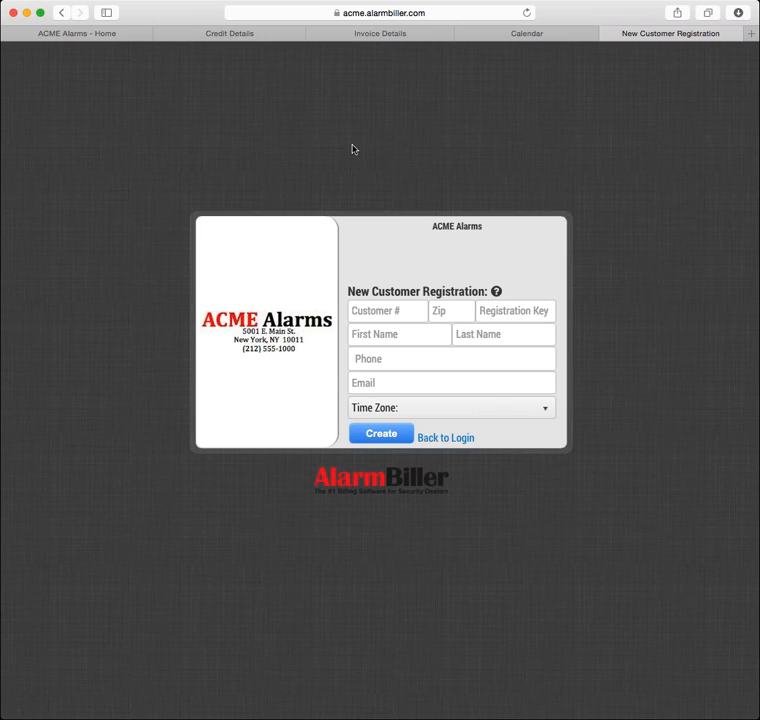
From Home, search customers by the customer's first name and open their account page
{"action": "left_click", "coordinate": [128, 35]}
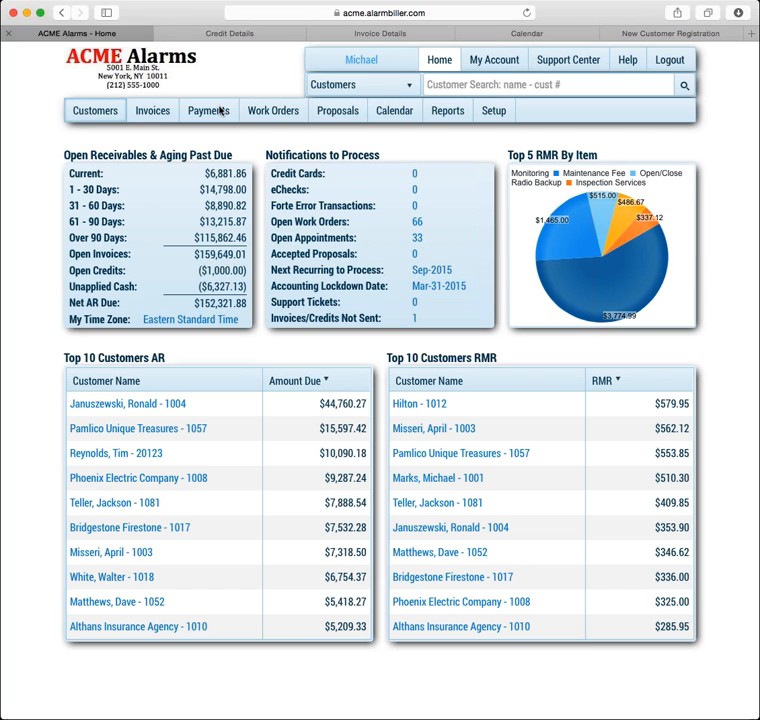
{"action": "left_click", "coordinate": [453, 84]}
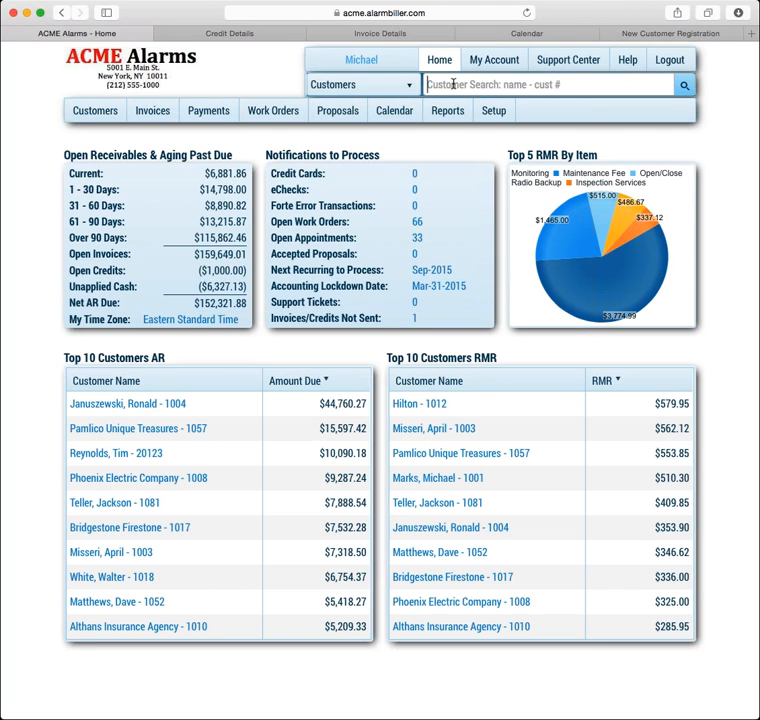
{"action": "type", "text": "michael"}
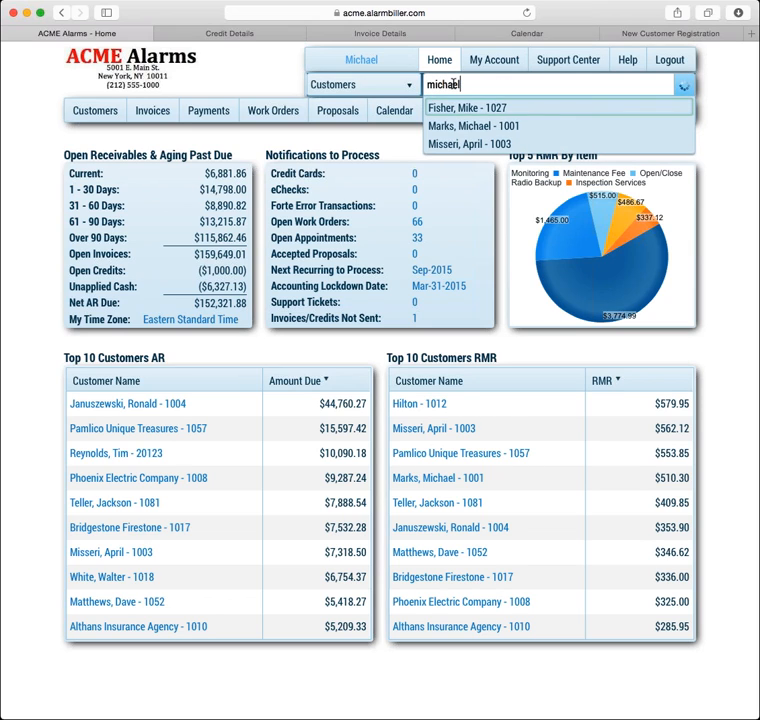
{"action": "left_click", "coordinate": [456, 107]}
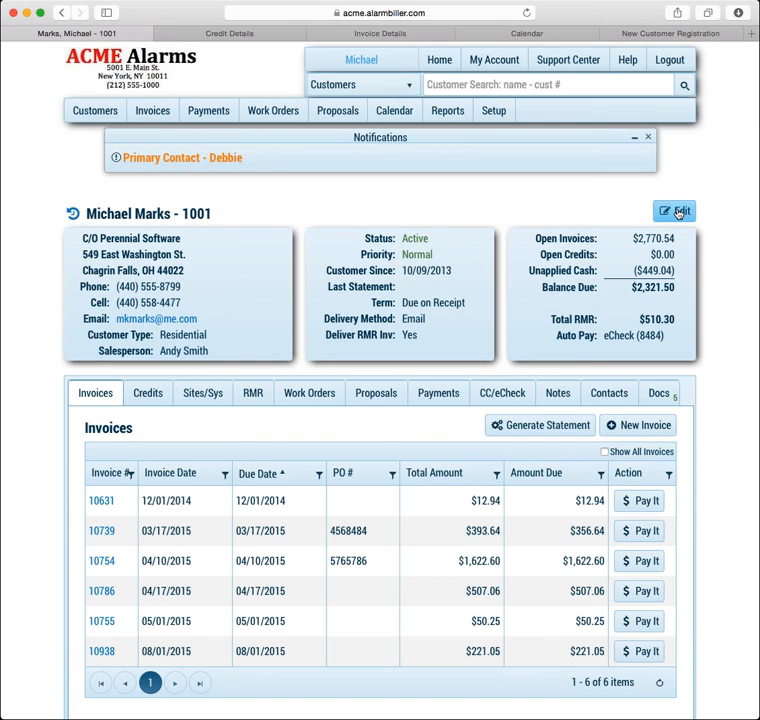
{"action": "left_click", "coordinate": [679, 212]}
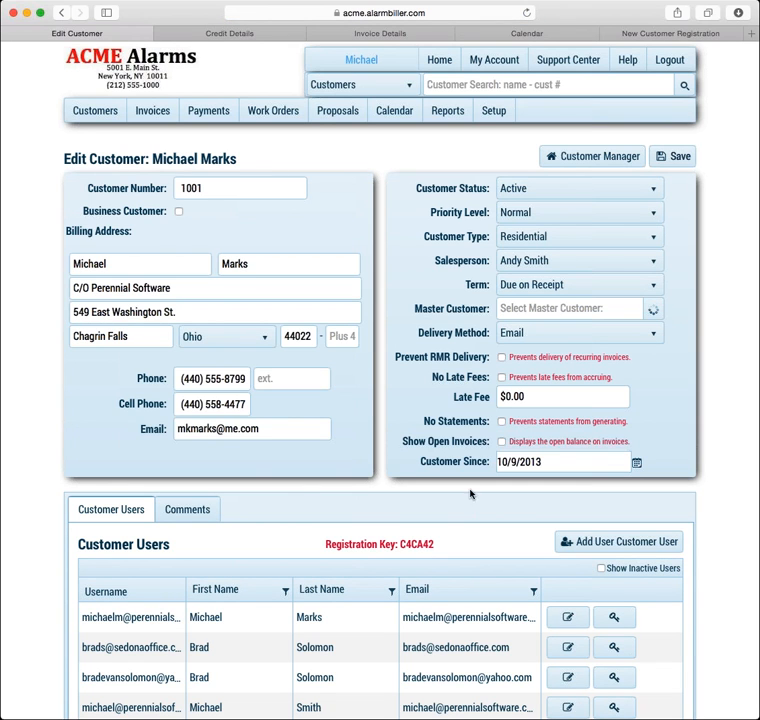
{"action": "left_click_drag", "start_coordinate": [401, 544], "coordinate": [468, 545]}
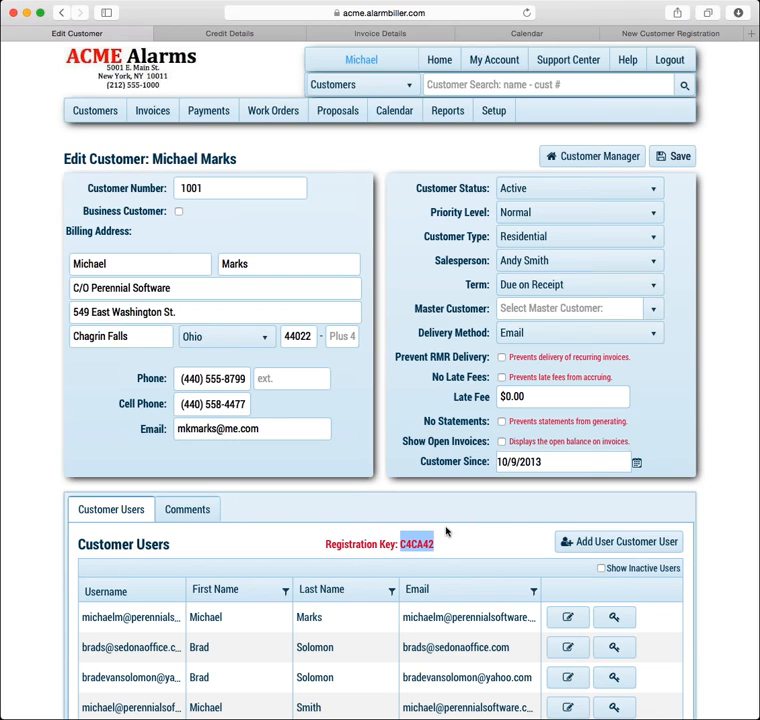
{"action": "left_click", "coordinate": [627, 160]}
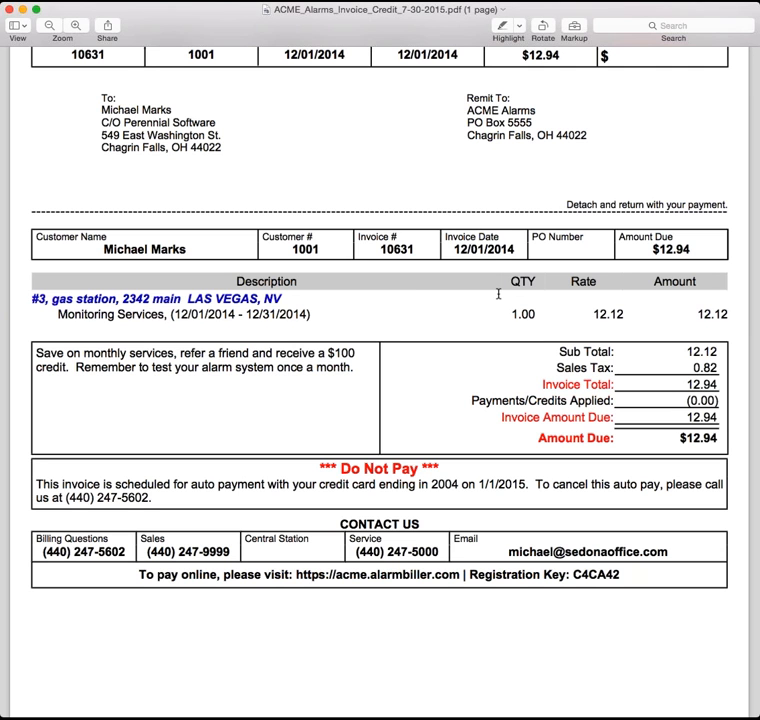
{"action": "scroll", "coordinate": [507, 309], "scroll_direction": "up", "scroll_amount": 4}
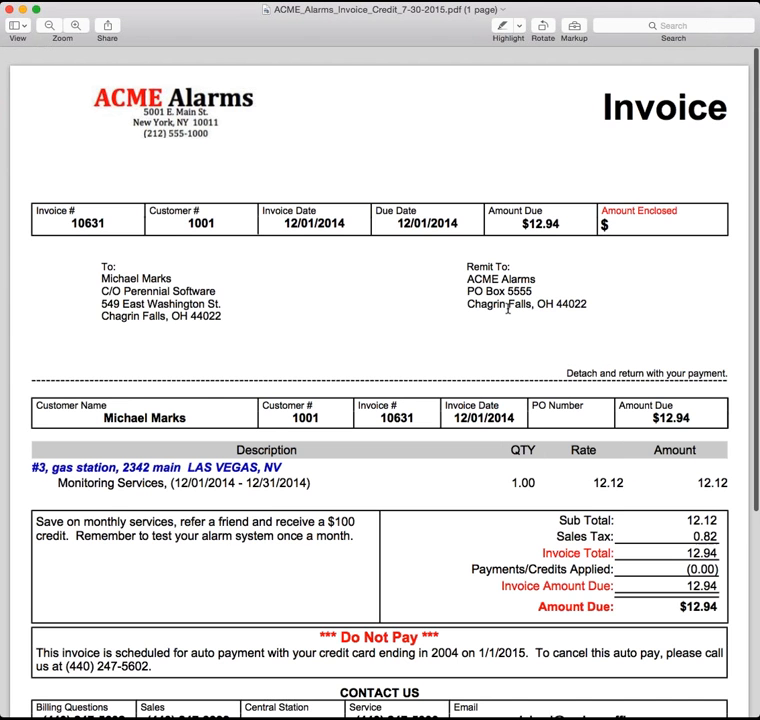
{"action": "scroll", "coordinate": [507, 309], "scroll_direction": "down", "scroll_amount": 7}
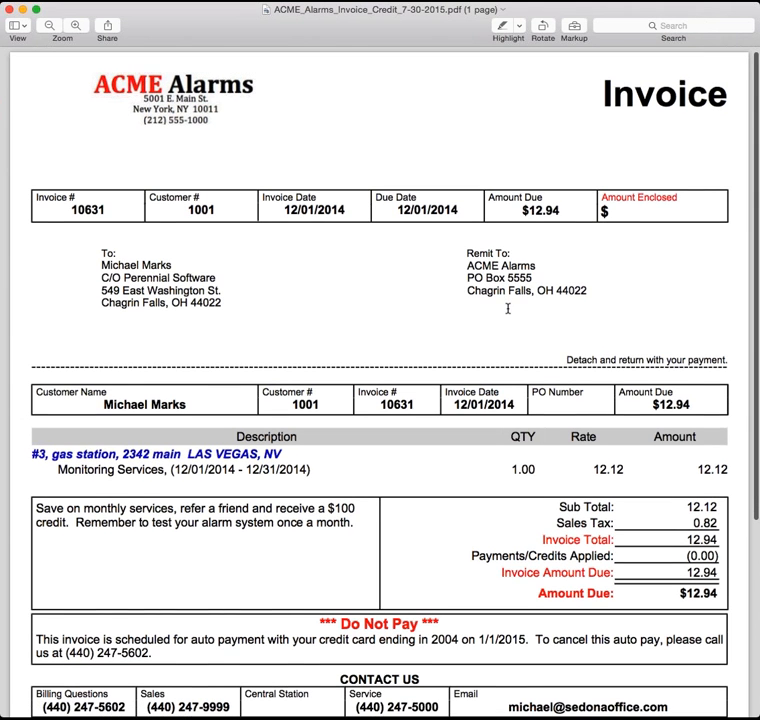
{"action": "scroll", "coordinate": [507, 309], "scroll_direction": "down", "scroll_amount": 1}
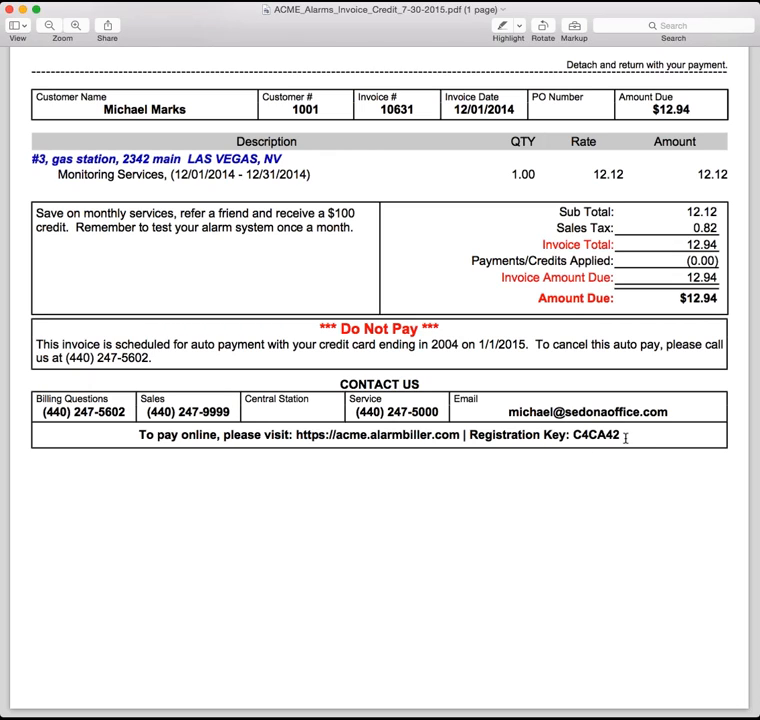
{"action": "left_click_drag", "start_coordinate": [626, 437], "coordinate": [572, 436]}
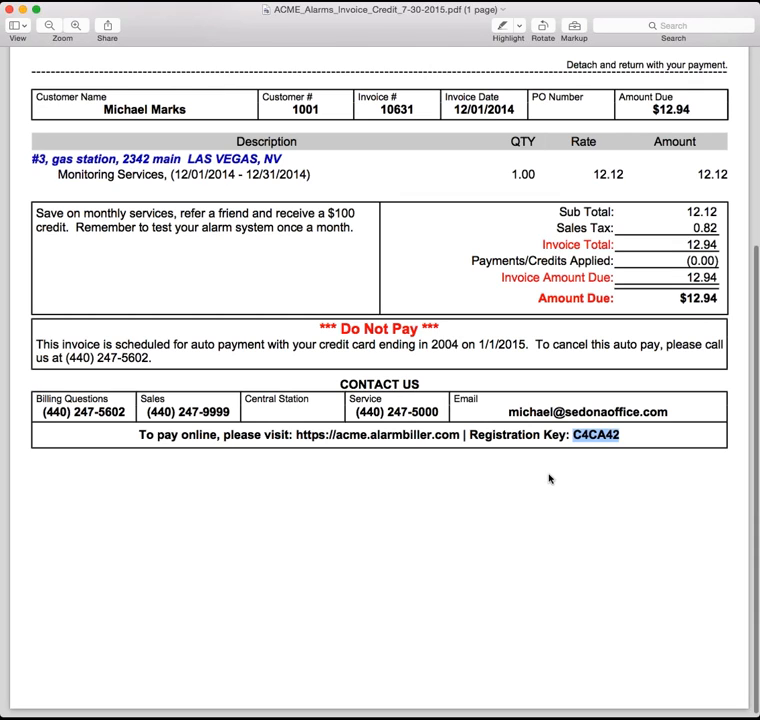
{"action": "scroll", "coordinate": [549, 479], "scroll_direction": "up", "scroll_amount": 2}
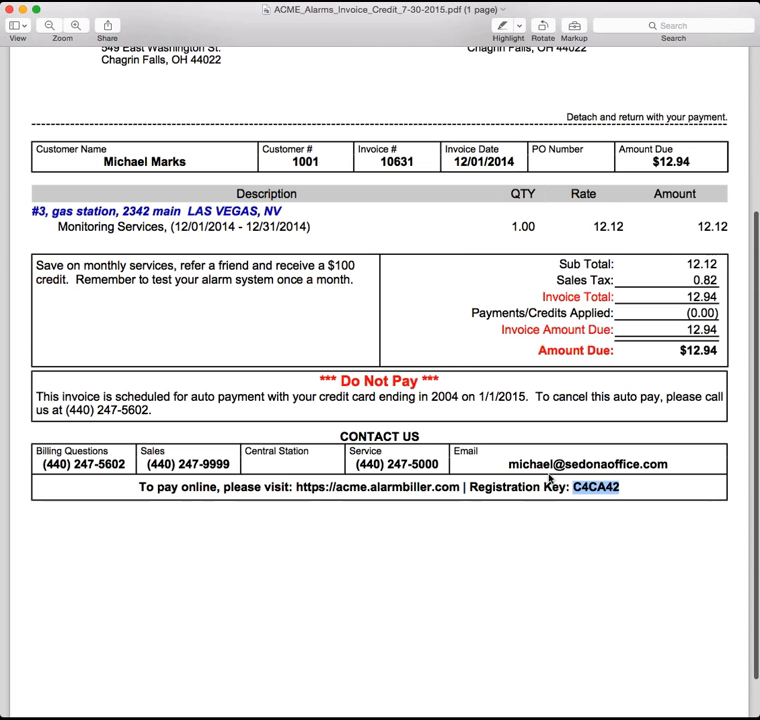
{"action": "scroll", "coordinate": [549, 479], "scroll_direction": "up", "scroll_amount": 4}
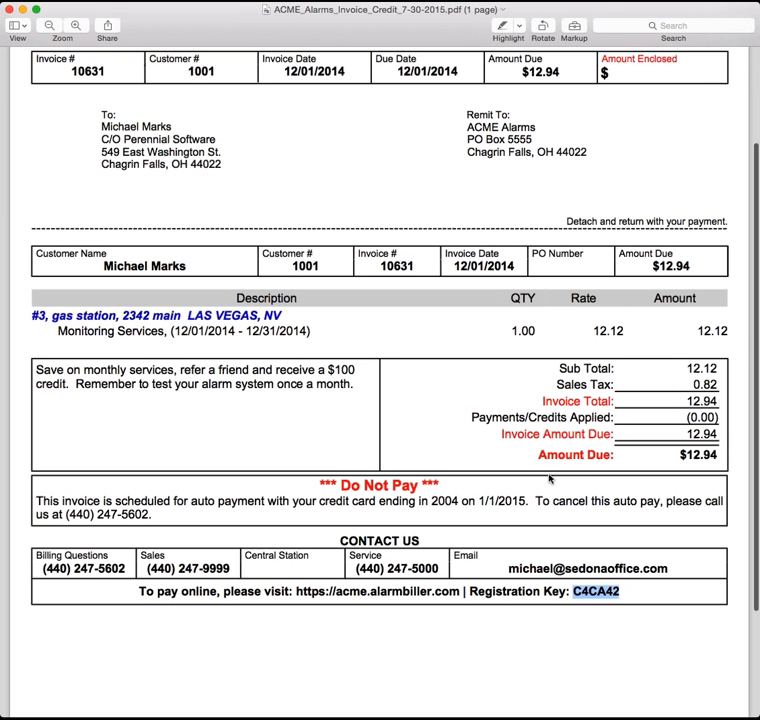
{"action": "scroll", "coordinate": [549, 479], "scroll_direction": "up", "scroll_amount": 4}
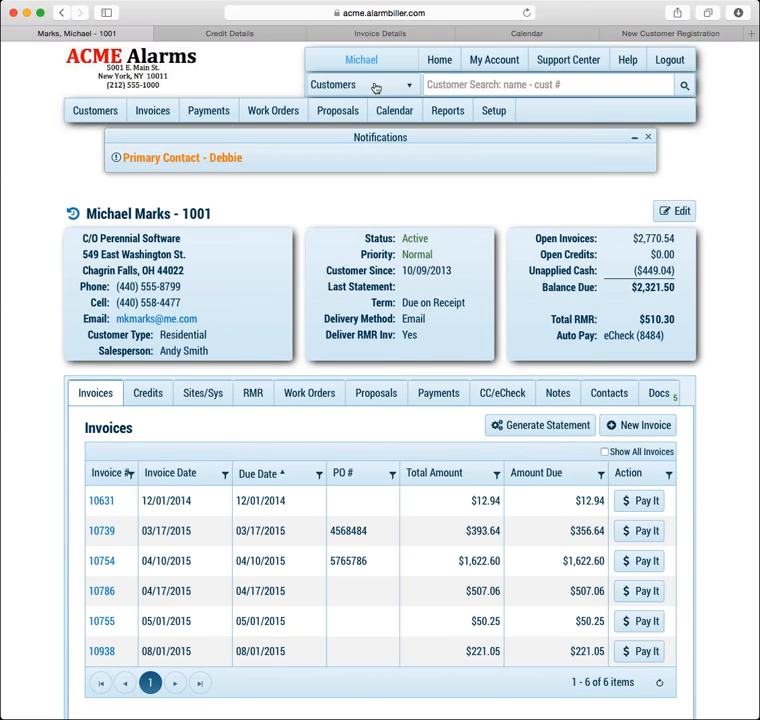
Find another customer by first name and start a new CC/eCheck transaction for them
{"action": "left_click", "coordinate": [430, 84]}
{"action": "type", "text": "pe"}
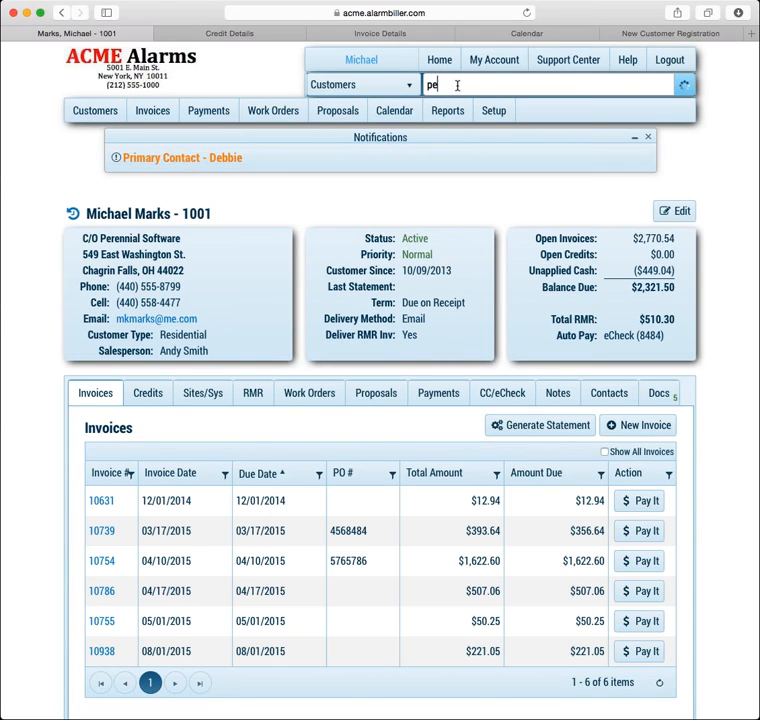
{"action": "type", "text": "ter"}
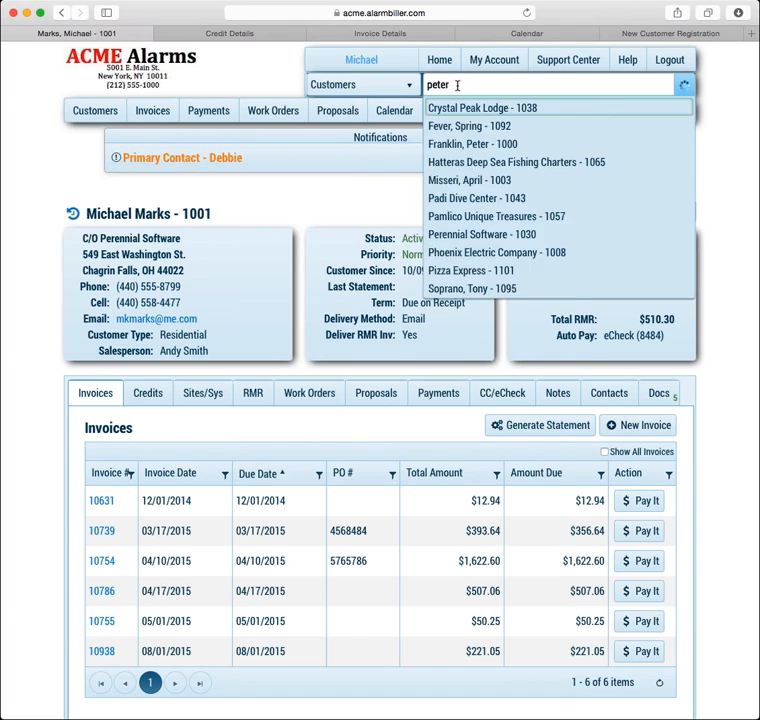
{"action": "left_click", "coordinate": [470, 108]}
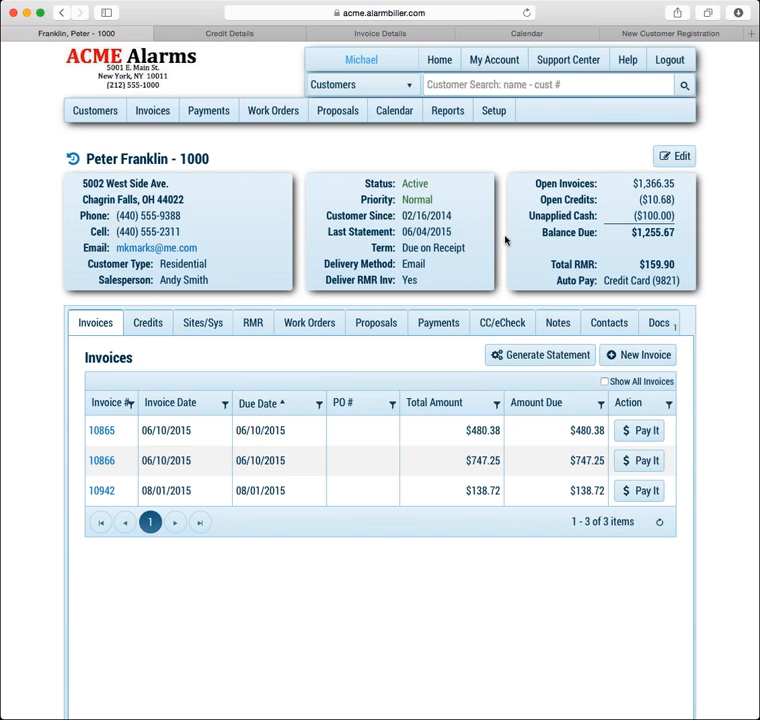
{"action": "left_click", "coordinate": [487, 325]}
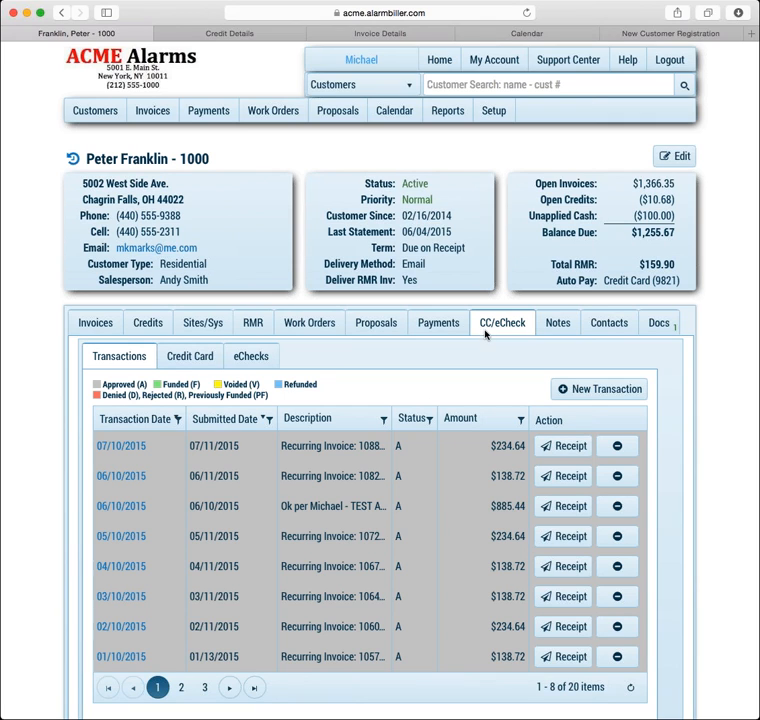
{"action": "left_click", "coordinate": [606, 393]}
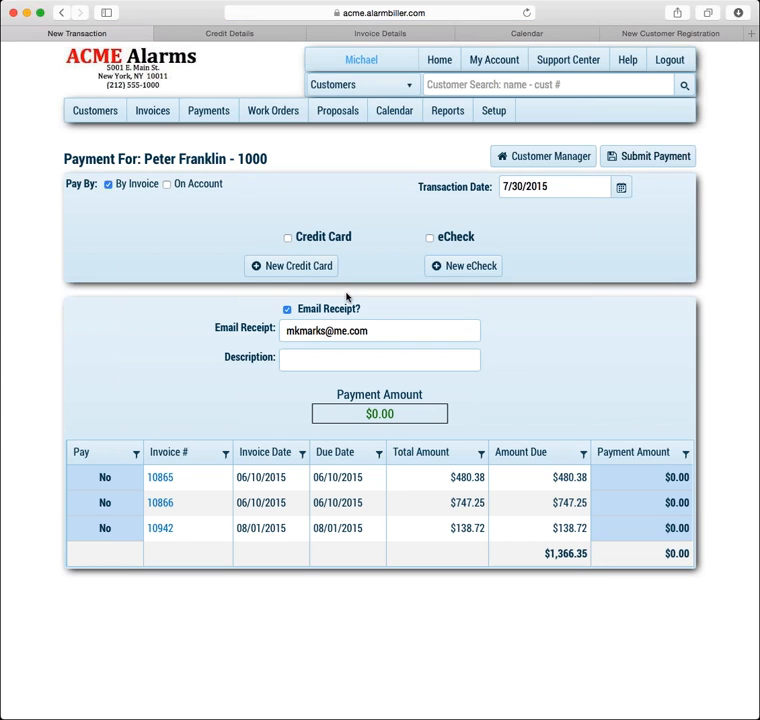
Pay by the customer's saved credit card, entering a $200 payment for the first open invoice
{"action": "left_click", "coordinate": [288, 238]}
{"action": "left_click", "coordinate": [437, 263]}
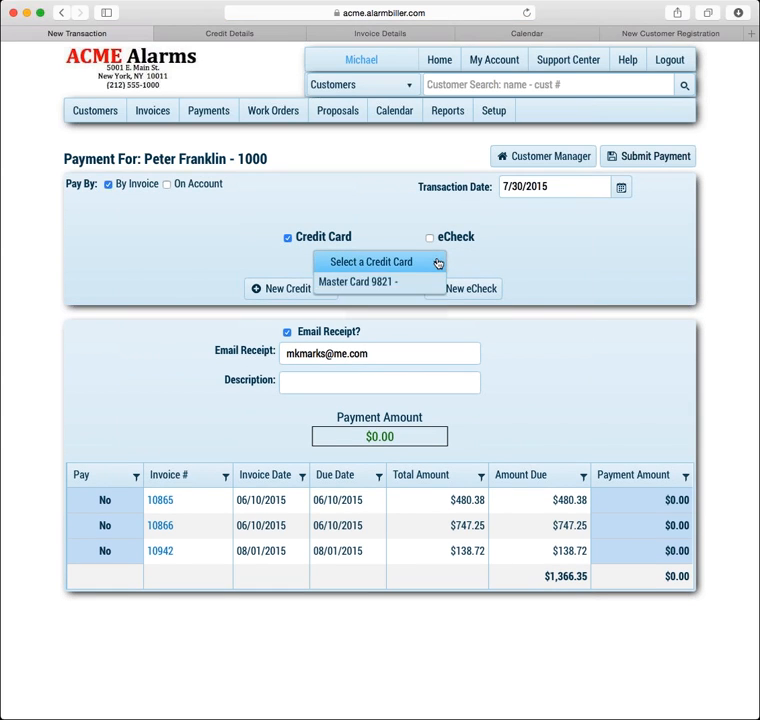
{"action": "left_click", "coordinate": [390, 304]}
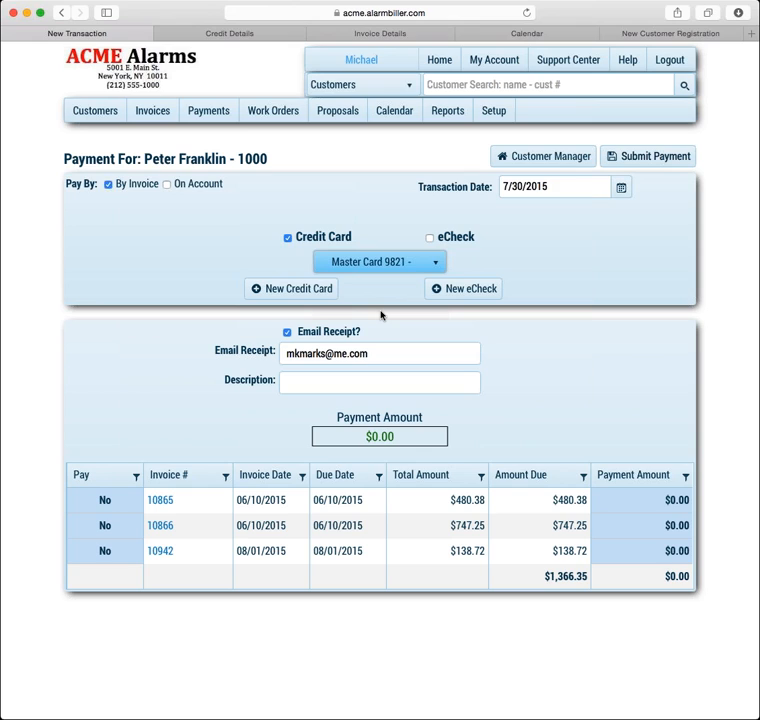
{"action": "left_click", "coordinate": [113, 505]}
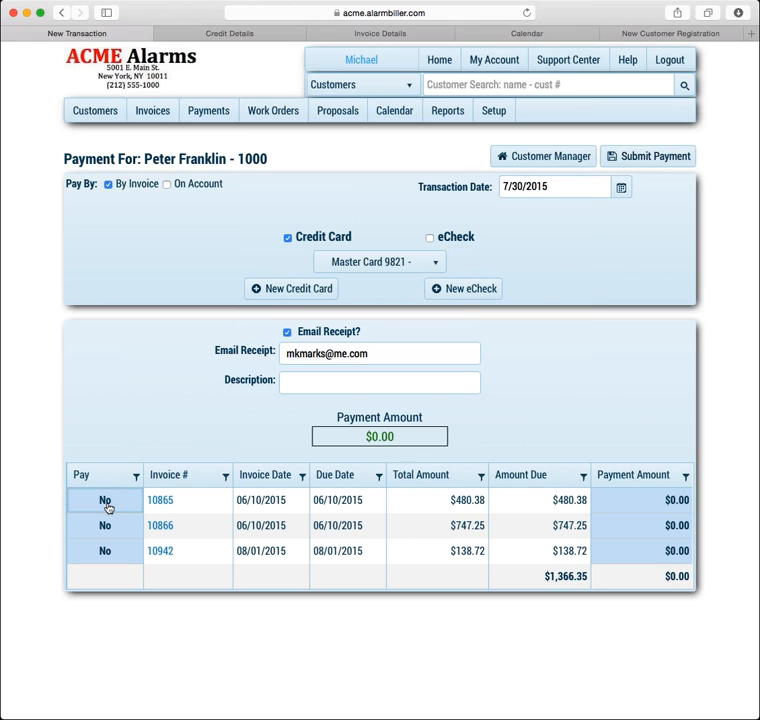
{"action": "left_click", "coordinate": [102, 501]}
{"action": "left_click", "coordinate": [106, 504]}
{"action": "left_click", "coordinate": [106, 502]}
{"action": "left_click", "coordinate": [650, 505]}
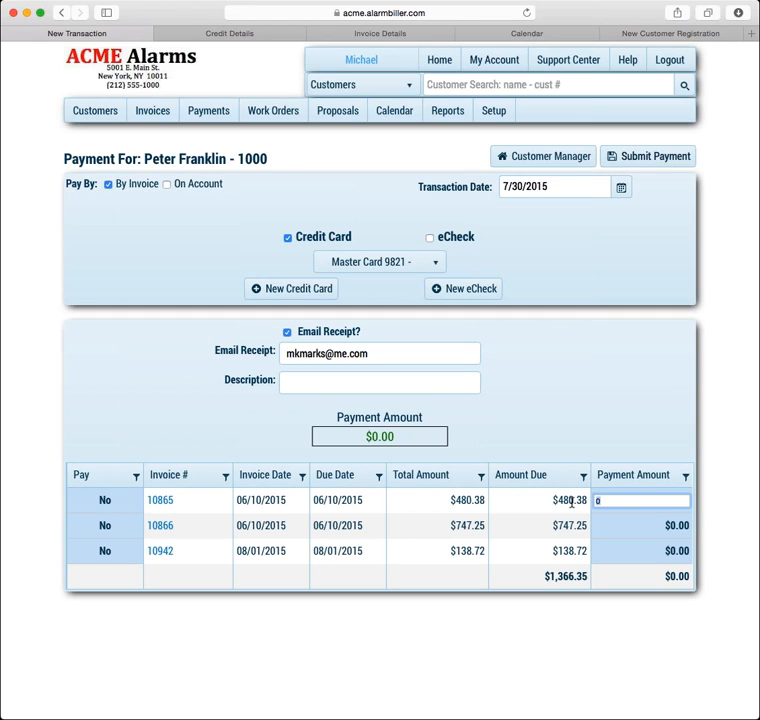
{"action": "type", "text": "200"}
{"action": "key", "text": "Return"}
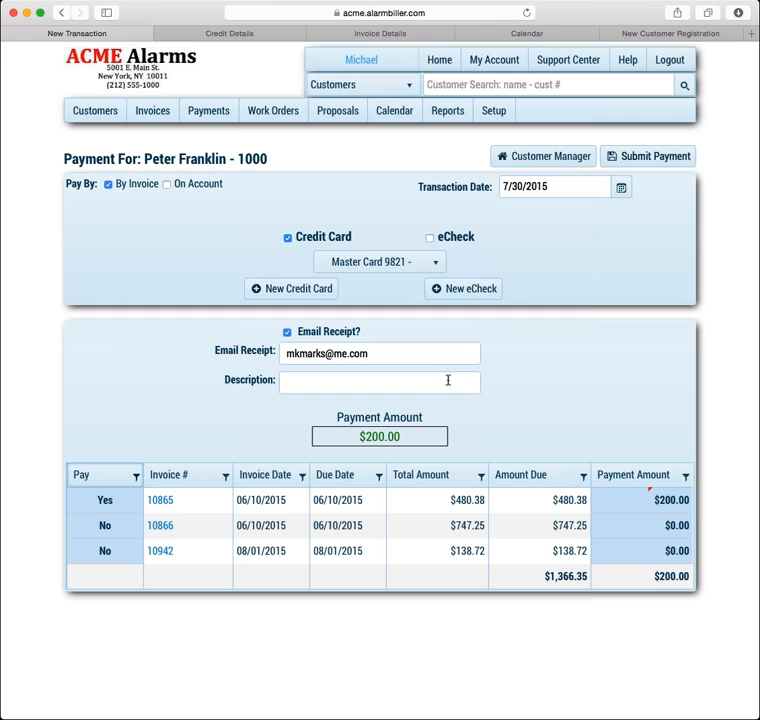
Add the description 'Ok', submit the payment, and open the paid invoice 10865
{"action": "left_click", "coordinate": [378, 380]}
{"action": "type", "text": "Ok per Michael"}
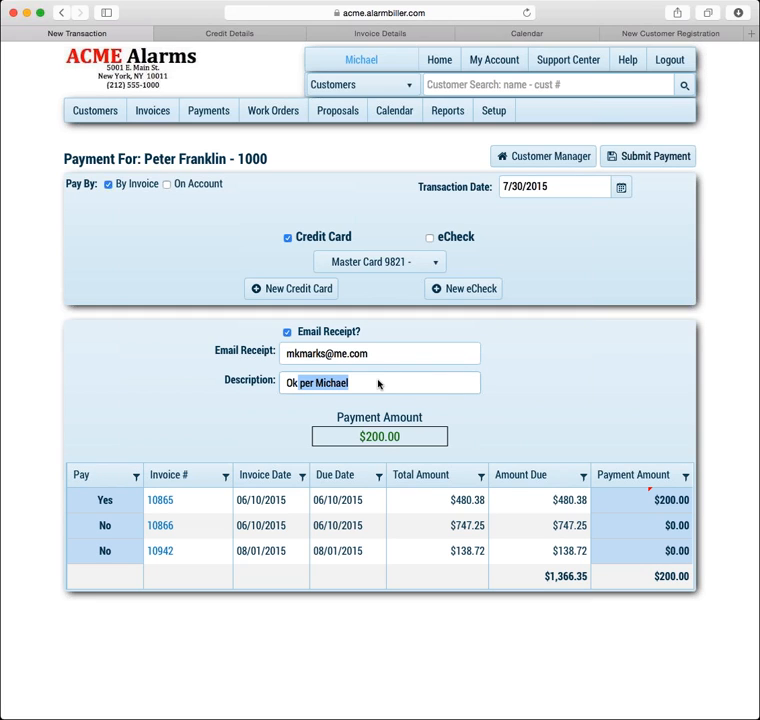
{"action": "left_click", "coordinate": [650, 156]}
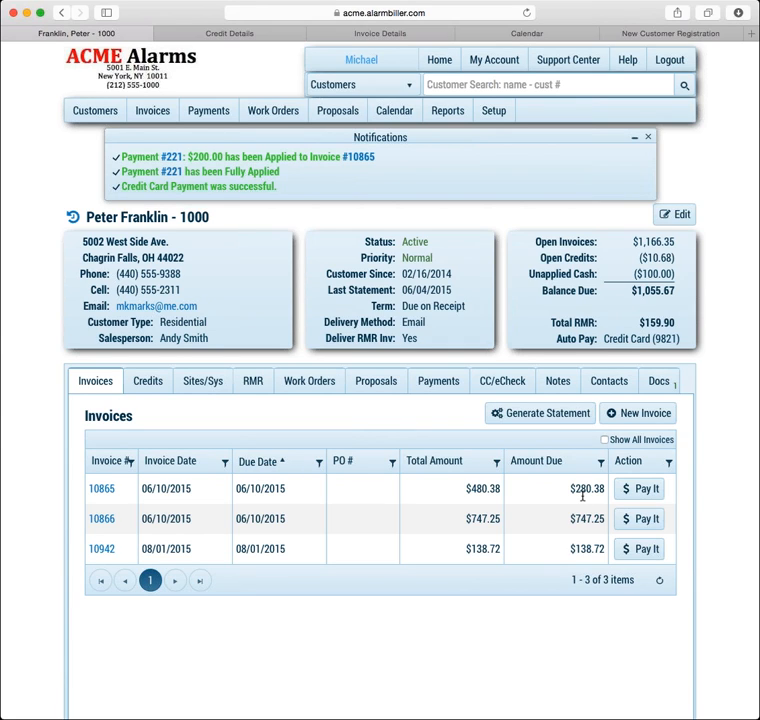
{"action": "left_click", "coordinate": [104, 489]}
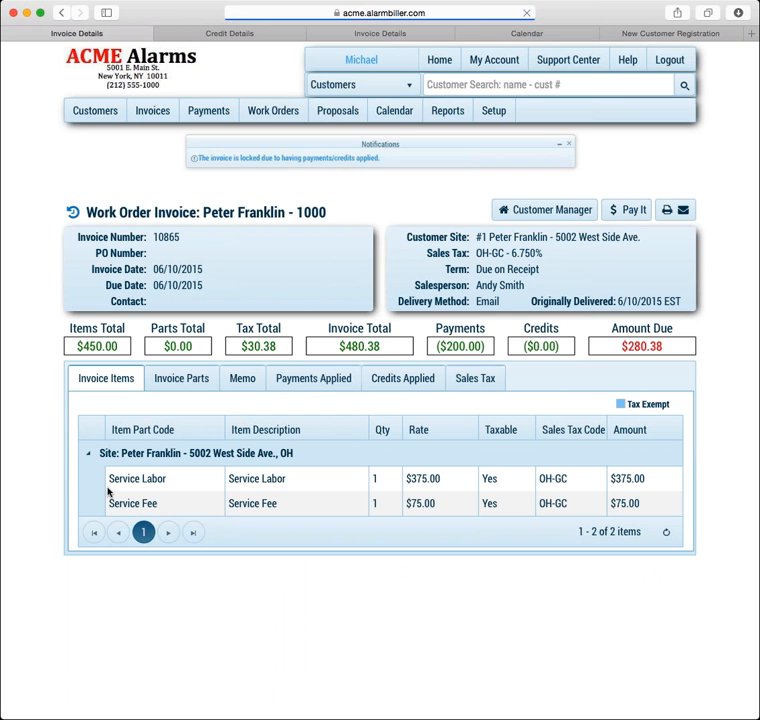
Follow invoice 10865's applied payment 221 through to transaction 202's details
{"action": "left_click", "coordinate": [320, 382]}
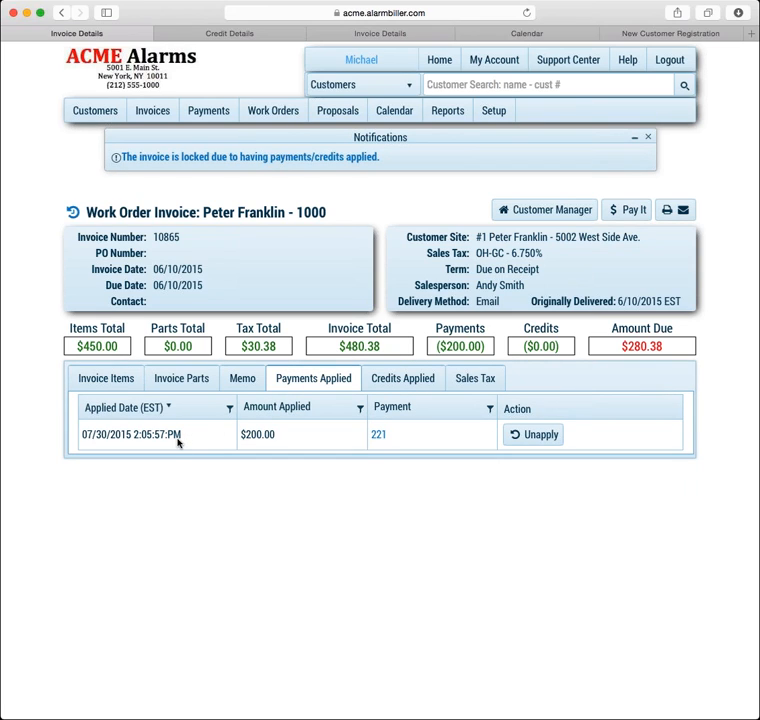
{"action": "left_click", "coordinate": [383, 435]}
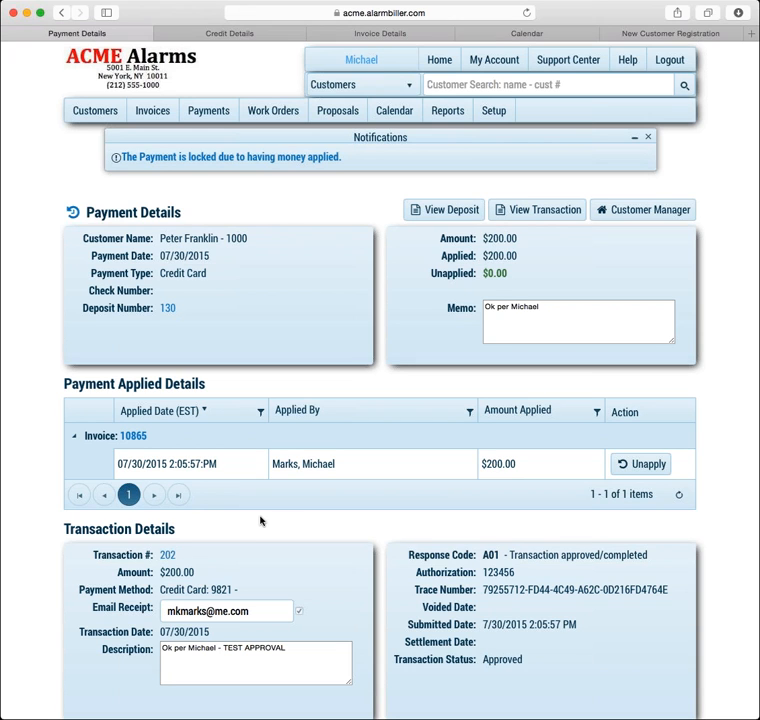
{"action": "scroll", "coordinate": [260, 520], "scroll_direction": "down", "scroll_amount": 1}
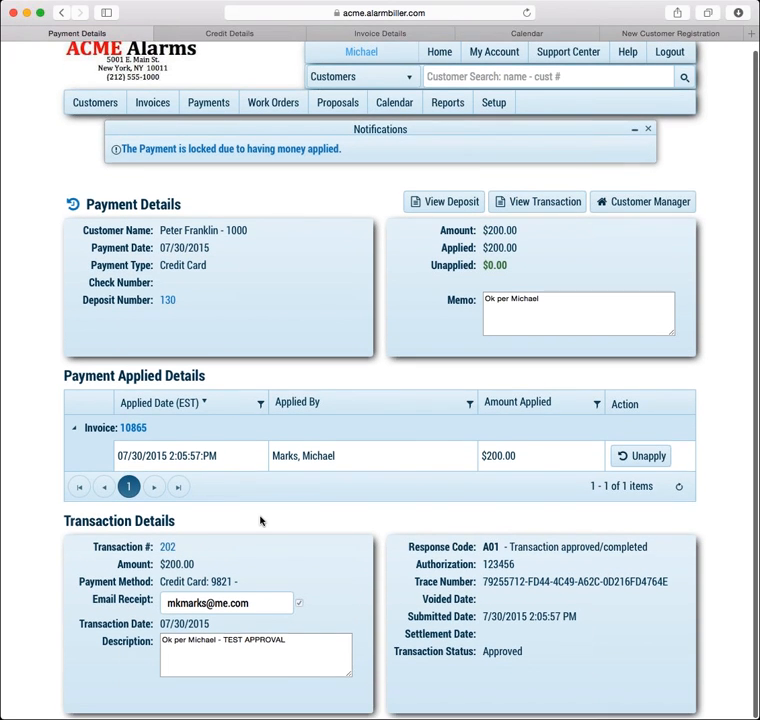
{"action": "left_click", "coordinate": [168, 548]}
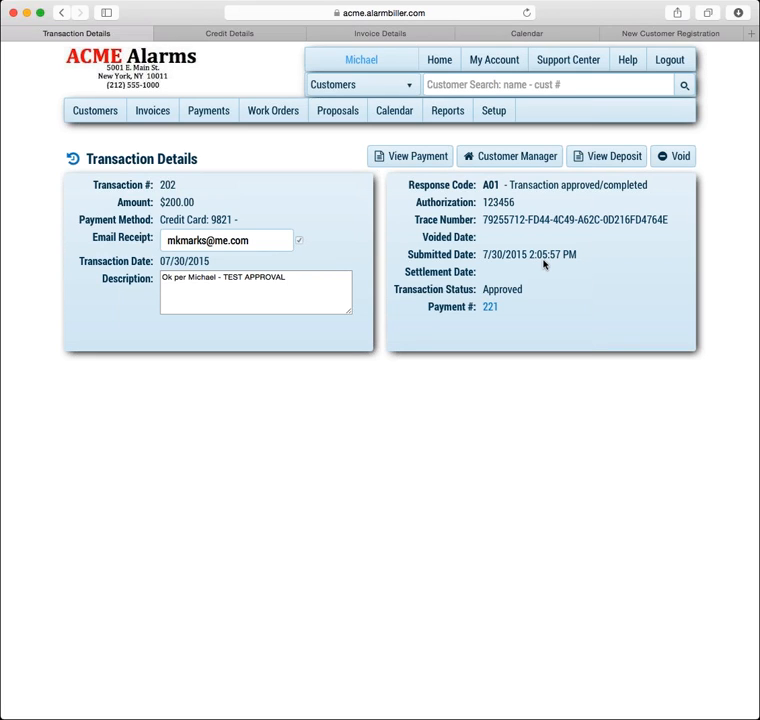
{"action": "left_click", "coordinate": [522, 159]}
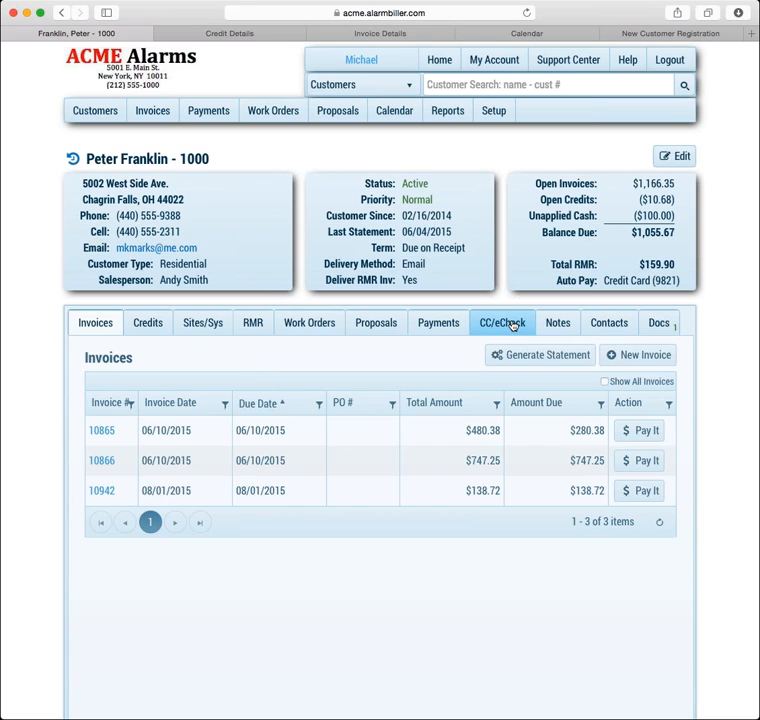
{"action": "left_click", "coordinate": [512, 325]}
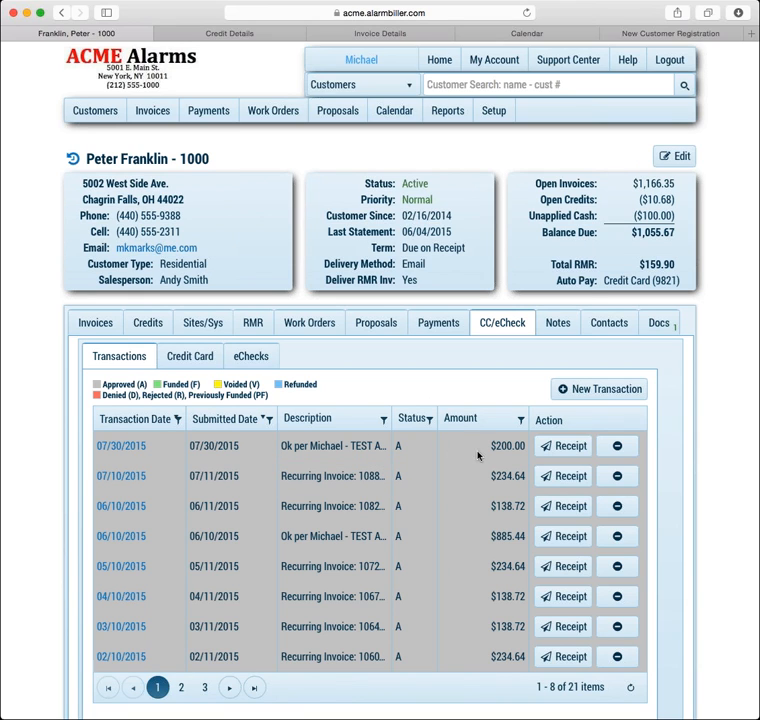
{"action": "left_click", "coordinate": [118, 447]}
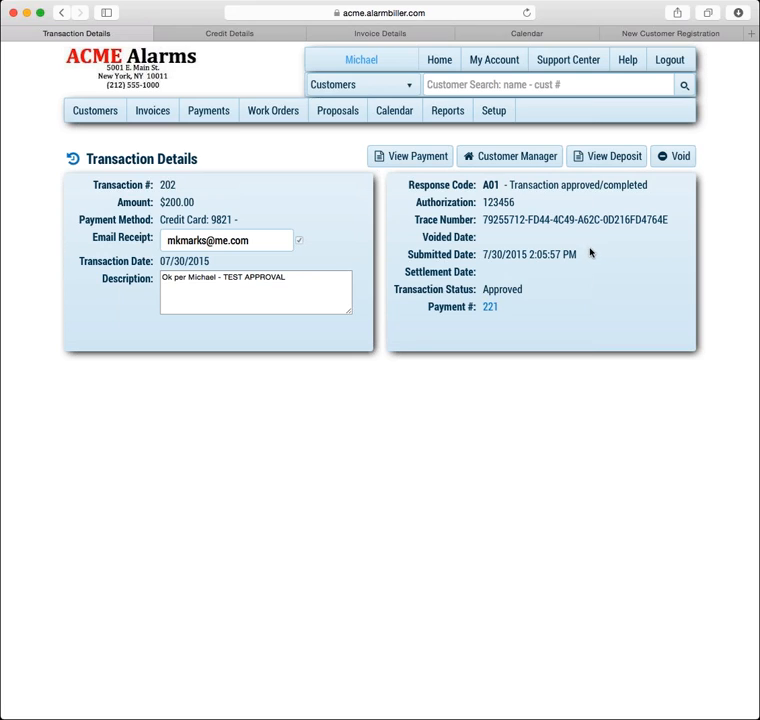
Void transaction 202, confirm the prompt, and return to the customer's account
{"action": "left_click", "coordinate": [681, 155]}
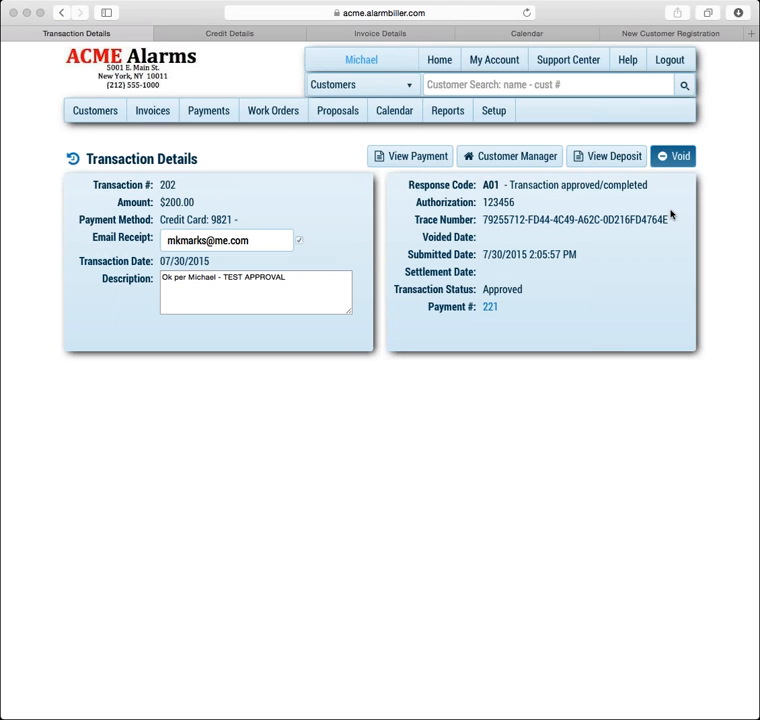
{"action": "left_click", "coordinate": [677, 244]}
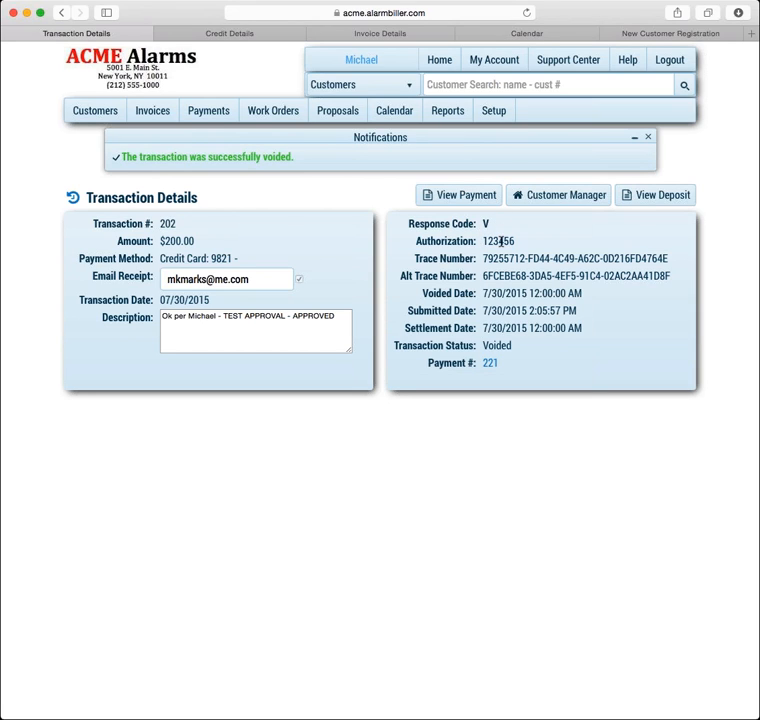
{"action": "left_click", "coordinate": [568, 202]}
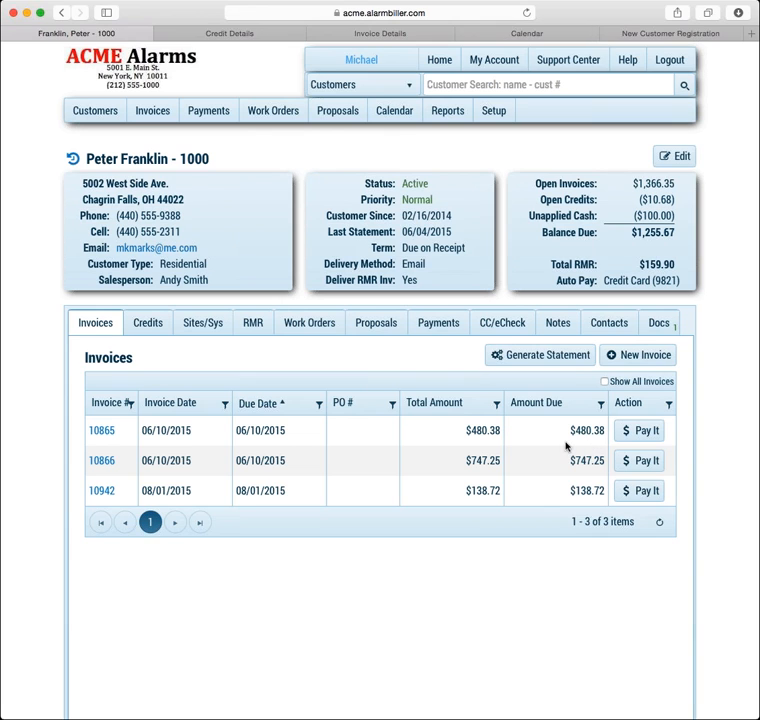
Check invoice 10865's applied payments, then view the customer's CC/eCheck transactions
{"action": "left_click", "coordinate": [107, 430]}
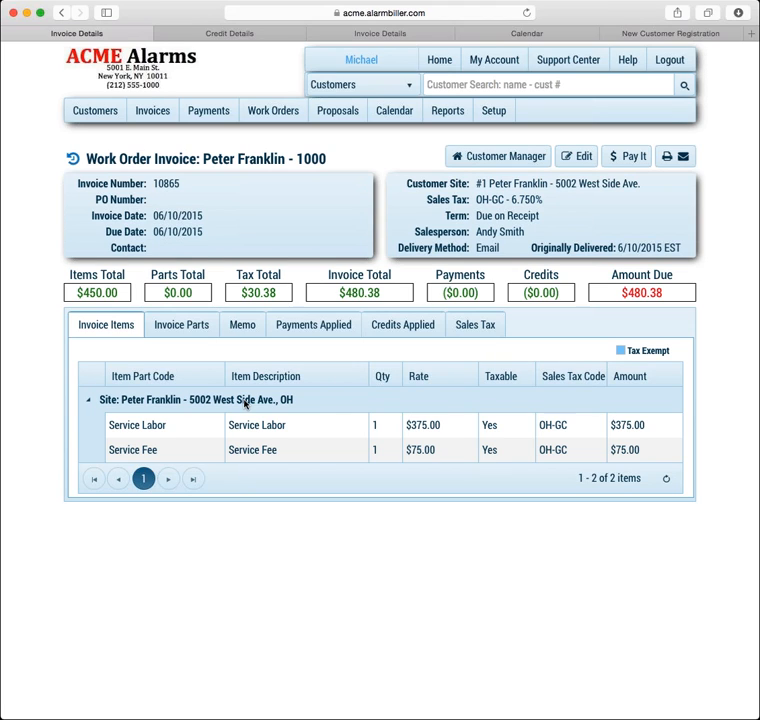
{"action": "left_click", "coordinate": [313, 323]}
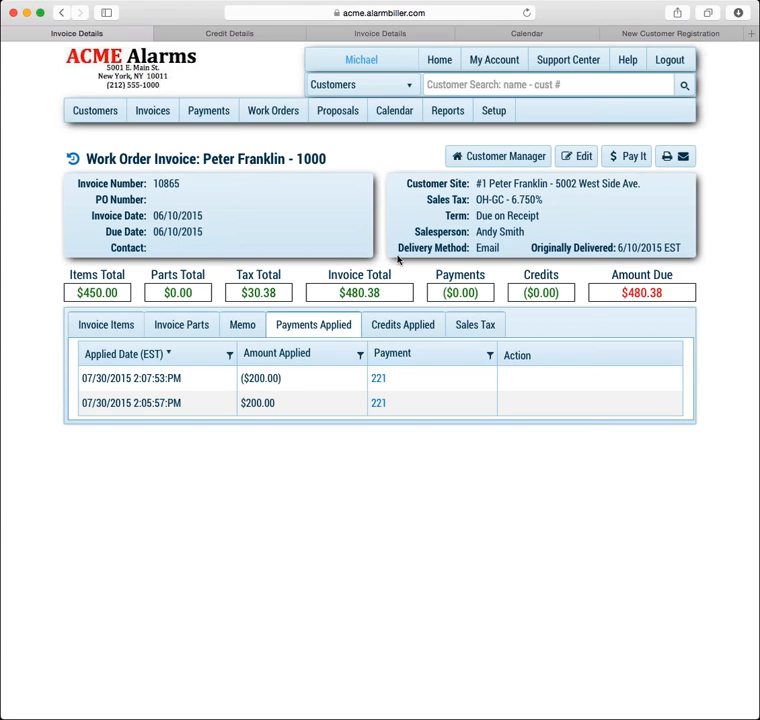
{"action": "left_click", "coordinate": [503, 157]}
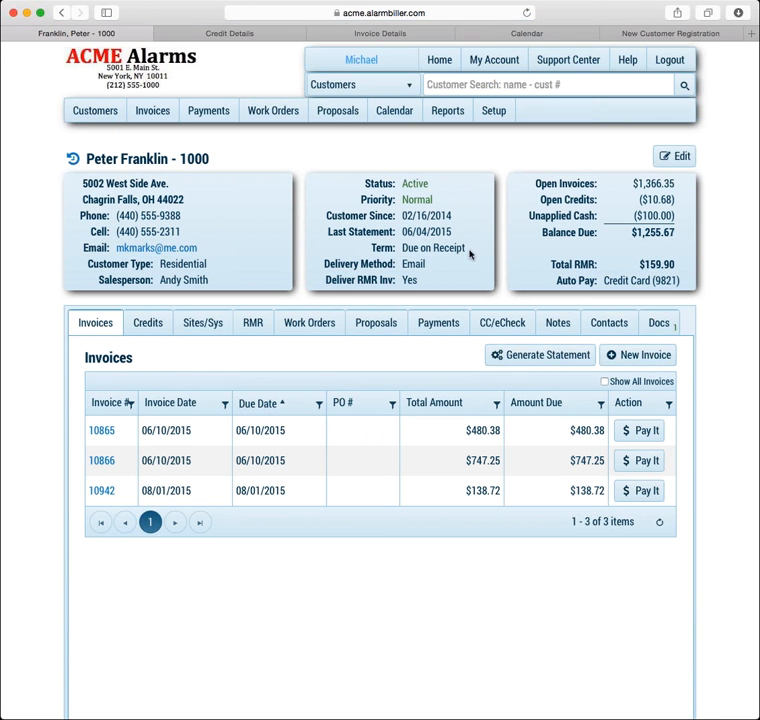
{"action": "left_click", "coordinate": [493, 334]}
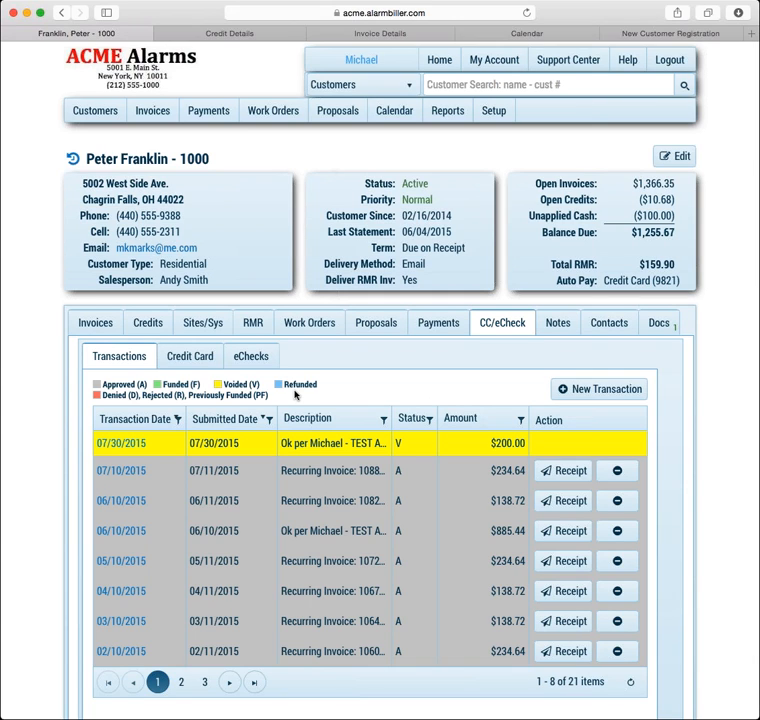
Open the voided 07/30/2015 transaction and show its tracking history
{"action": "left_click", "coordinate": [131, 445]}
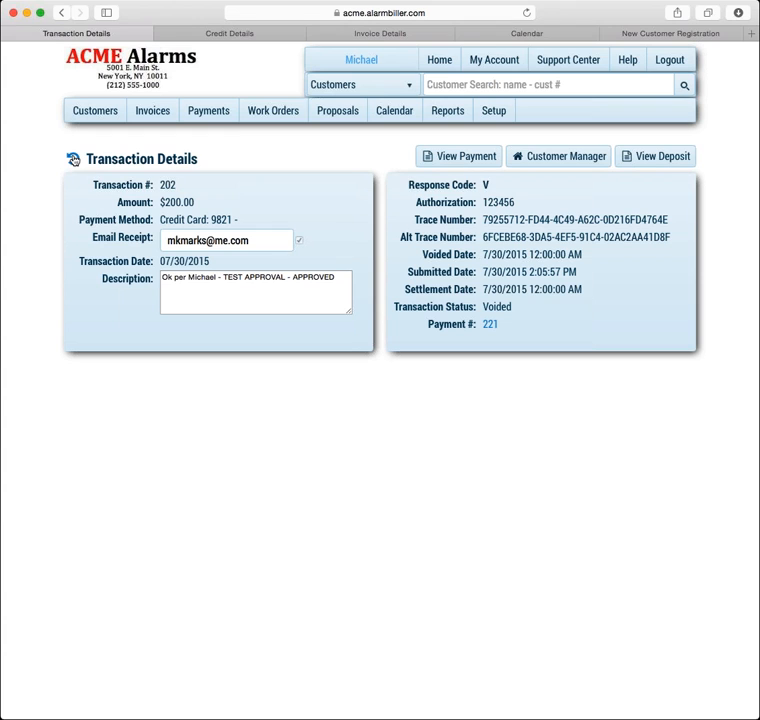
{"action": "left_click", "coordinate": [73, 159]}
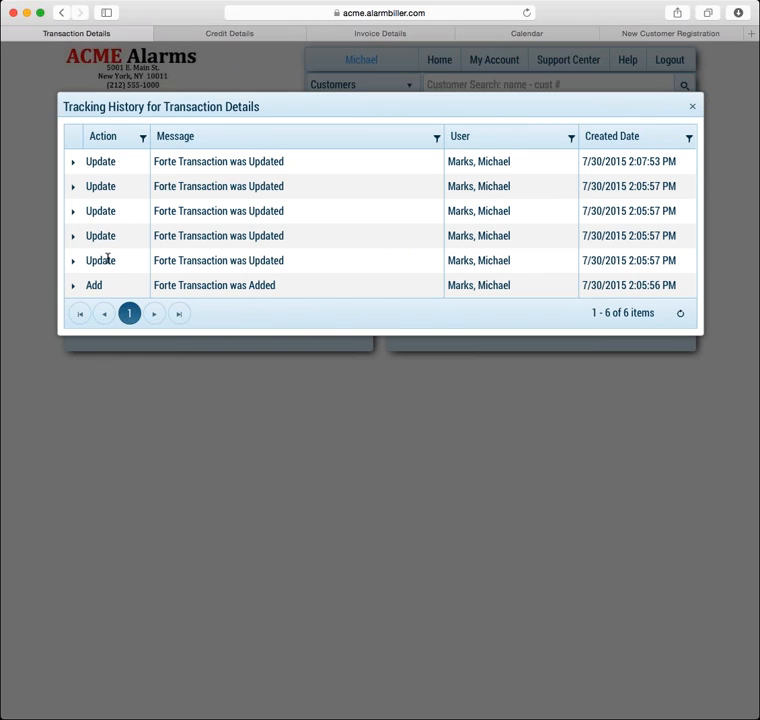
Review the latest Update's changed fields, collapse it, and close the Tracking History
{"action": "left_click", "coordinate": [73, 164]}
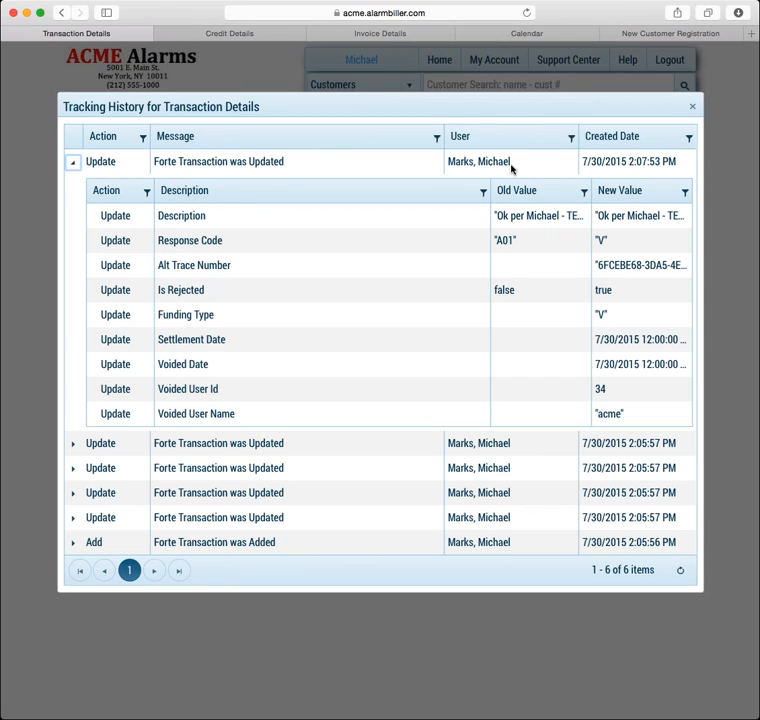
{"action": "left_click", "coordinate": [72, 163]}
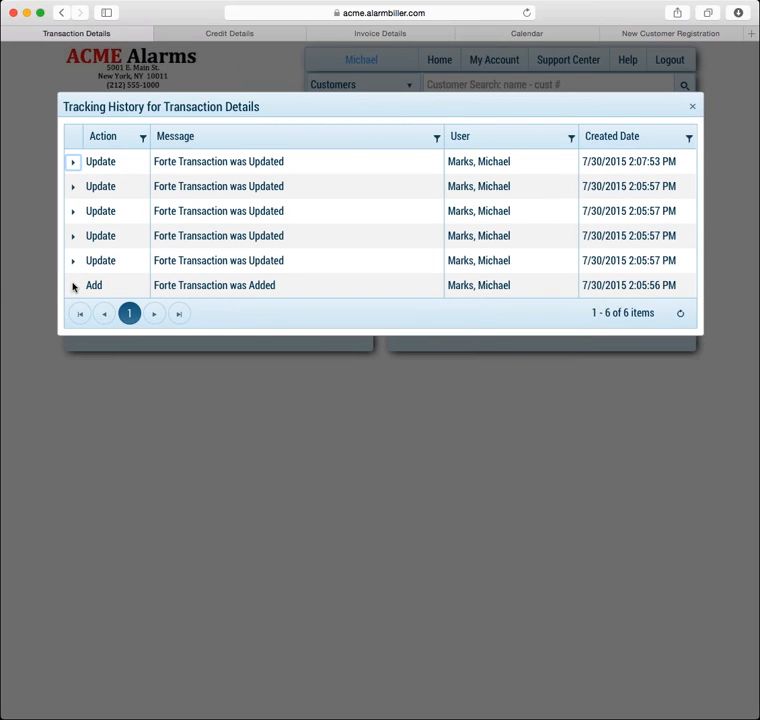
{"action": "left_click", "coordinate": [692, 107]}
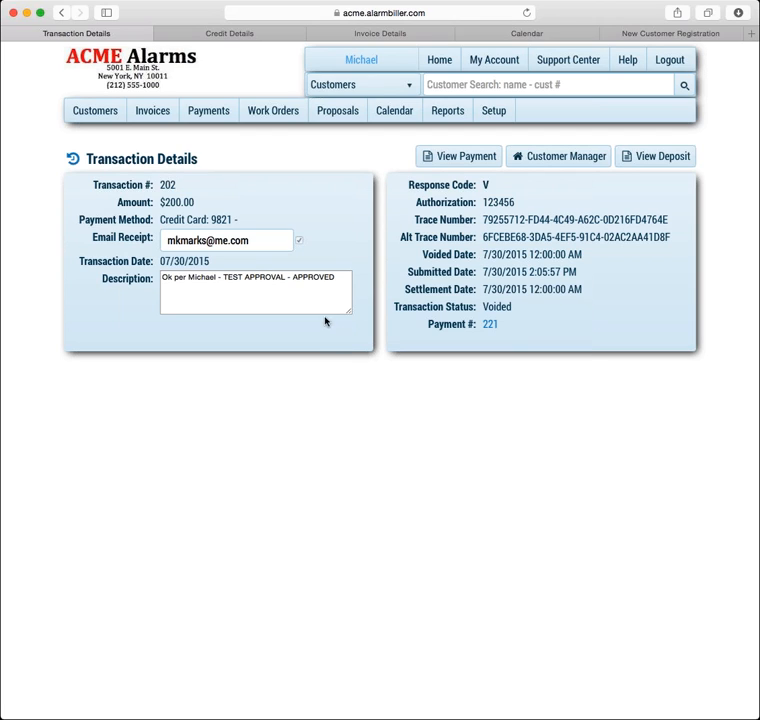
Return from transaction 202's details to the customer's account page via Customer Manager
{"action": "left_click", "coordinate": [533, 160]}
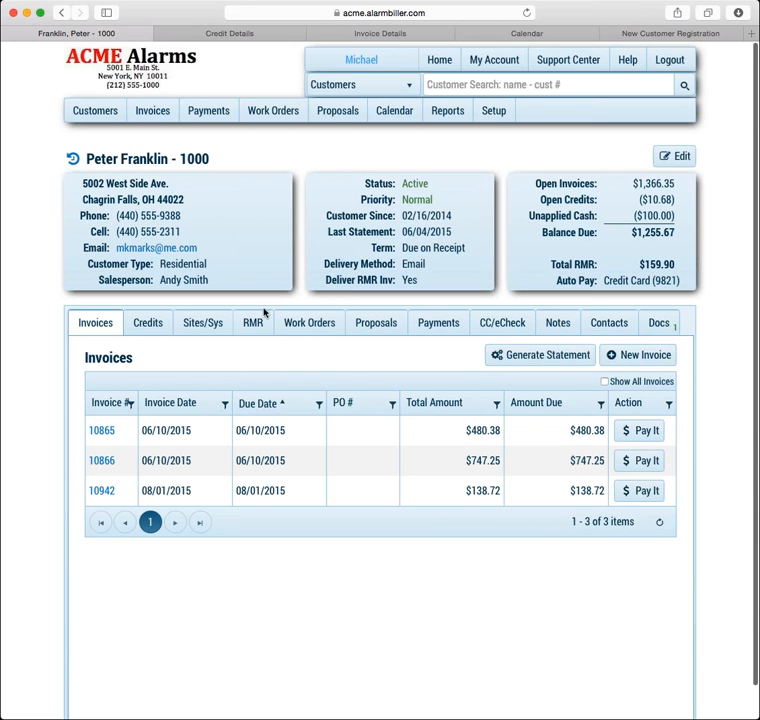
Show the customer's 16 payments, with the 07/30/2015 payment 221 now at $0.00
{"action": "left_click", "coordinate": [437, 324]}
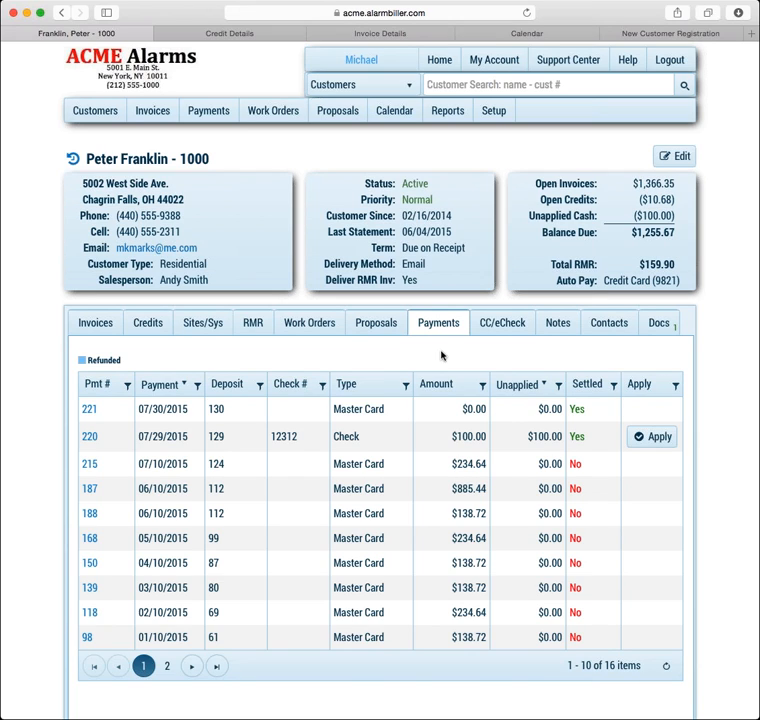
Open the 06/10/2015 card transaction, start voiding it, then return to the payment history
{"action": "left_click", "coordinate": [491, 325]}
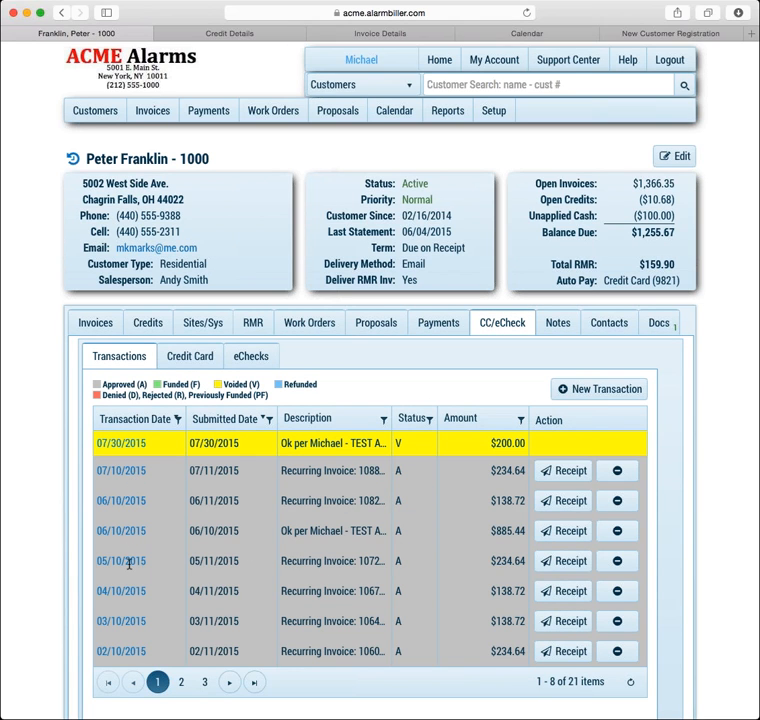
{"action": "left_click", "coordinate": [128, 502]}
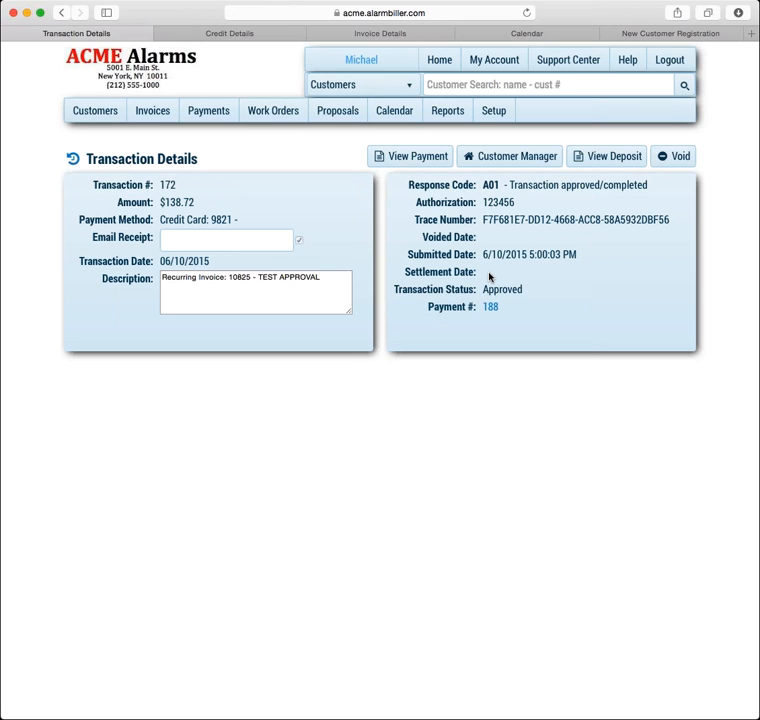
{"action": "left_click", "coordinate": [675, 162]}
{"action": "left_click", "coordinate": [509, 156]}
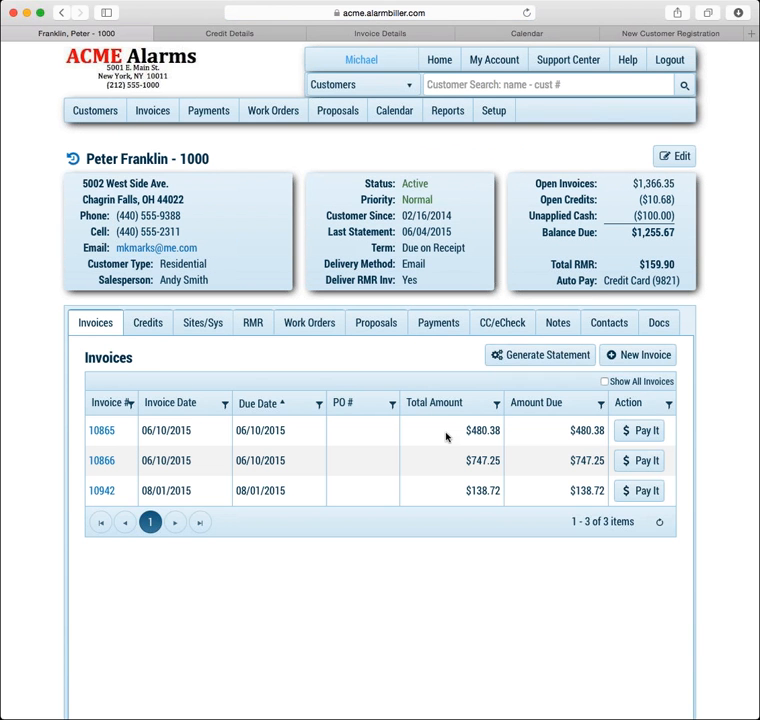
{"action": "left_click", "coordinate": [426, 327]}
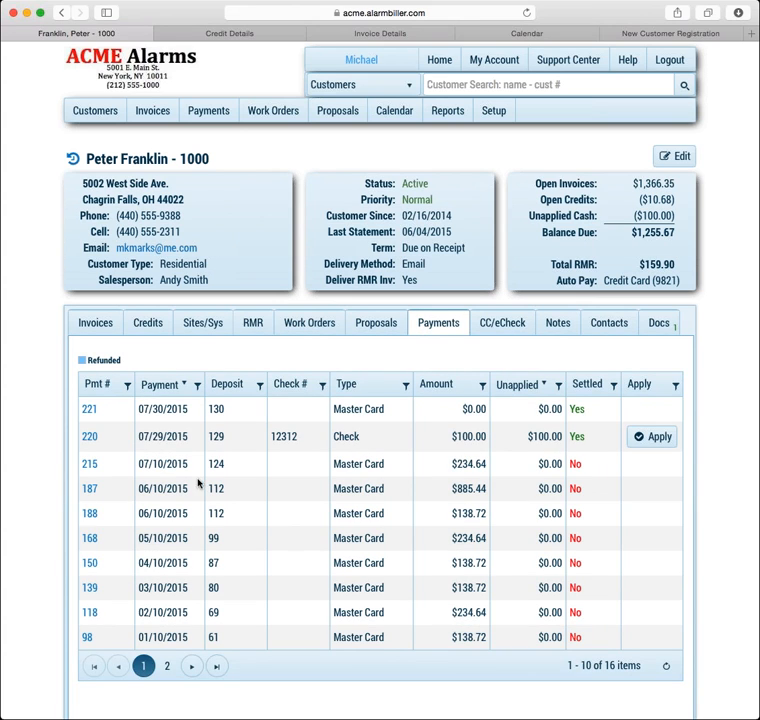
Review the details of payments 220 and 215, ending on the $100.00 check payment 220
{"action": "left_click", "coordinate": [91, 437]}
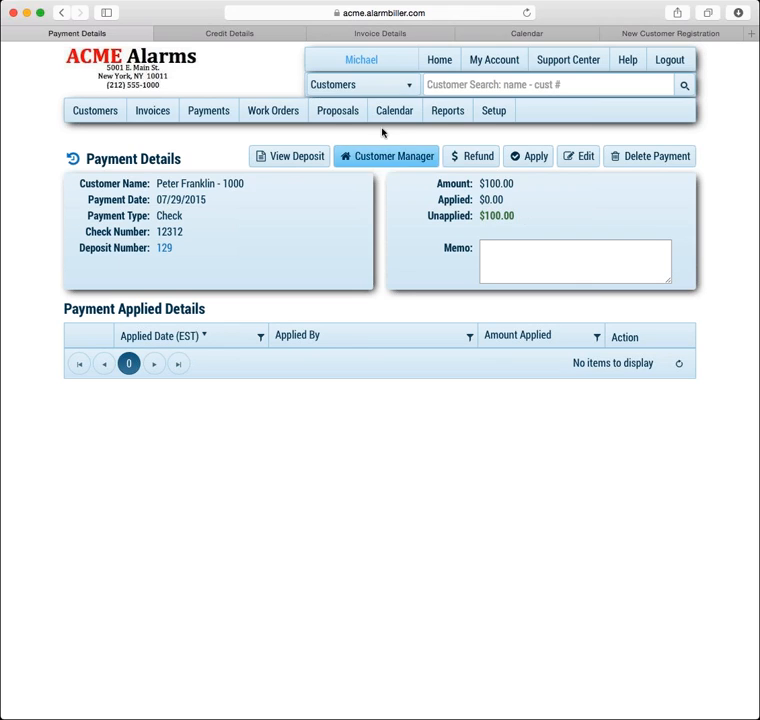
{"action": "left_click", "coordinate": [61, 13]}
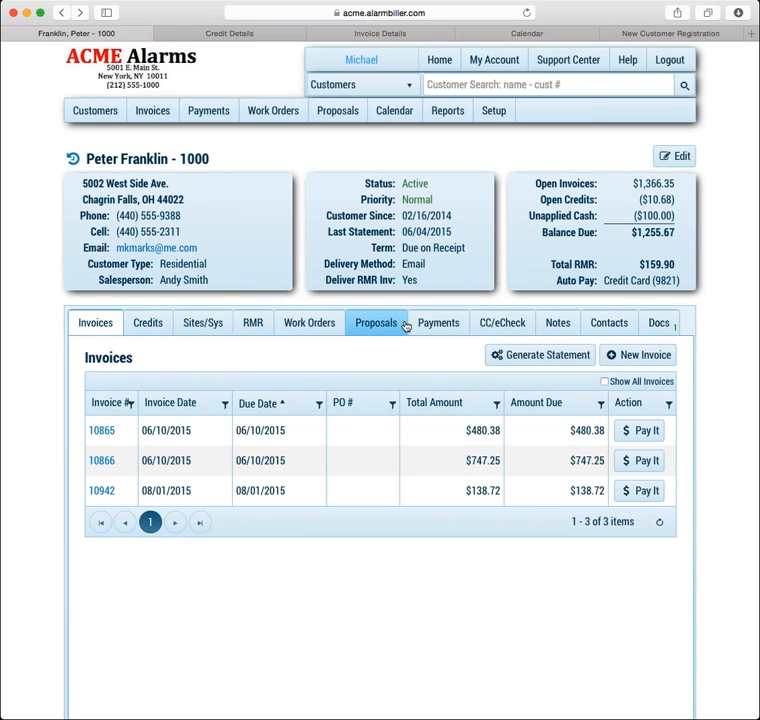
{"action": "left_click", "coordinate": [422, 323]}
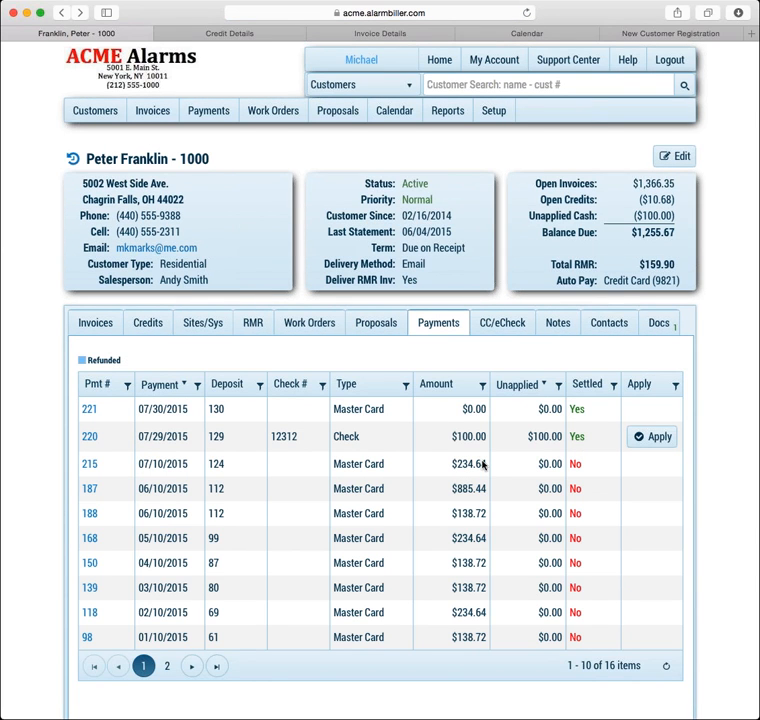
{"action": "left_click", "coordinate": [92, 464]}
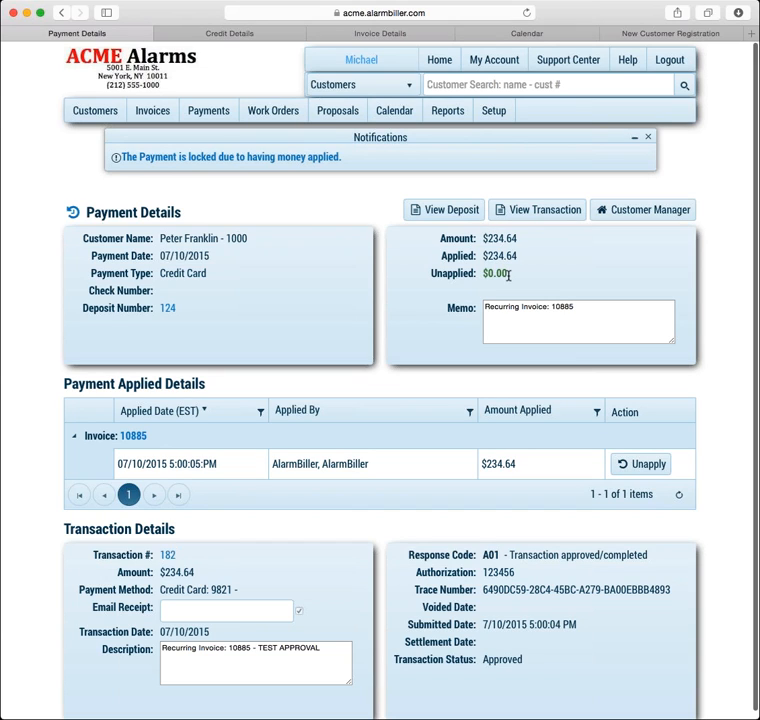
{"action": "left_click", "coordinate": [62, 14]}
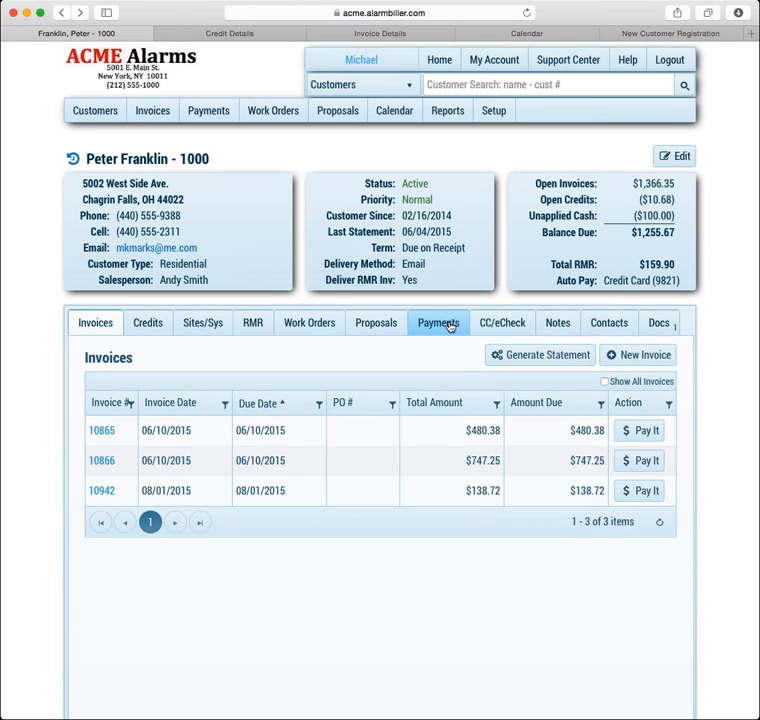
{"action": "left_click", "coordinate": [446, 323]}
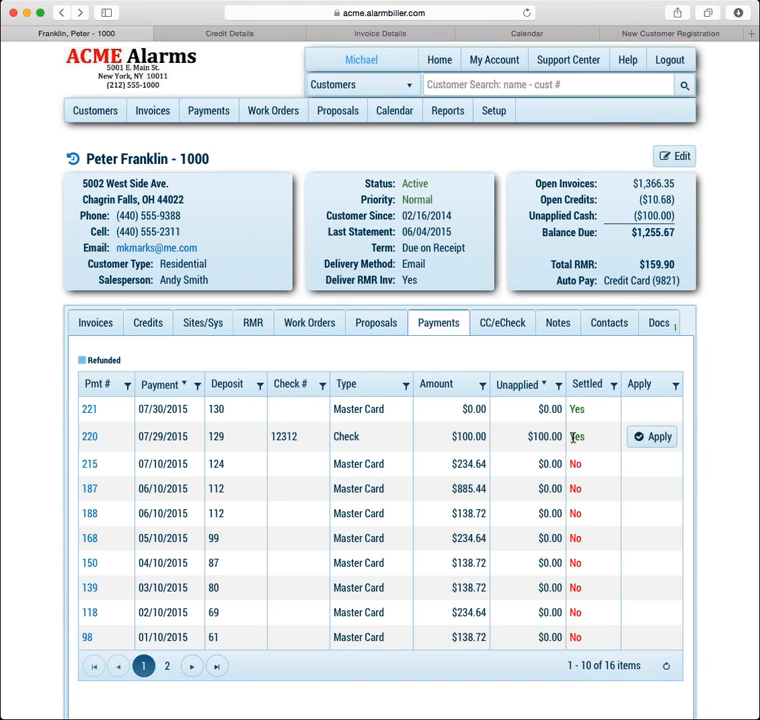
{"action": "left_click", "coordinate": [89, 437]}
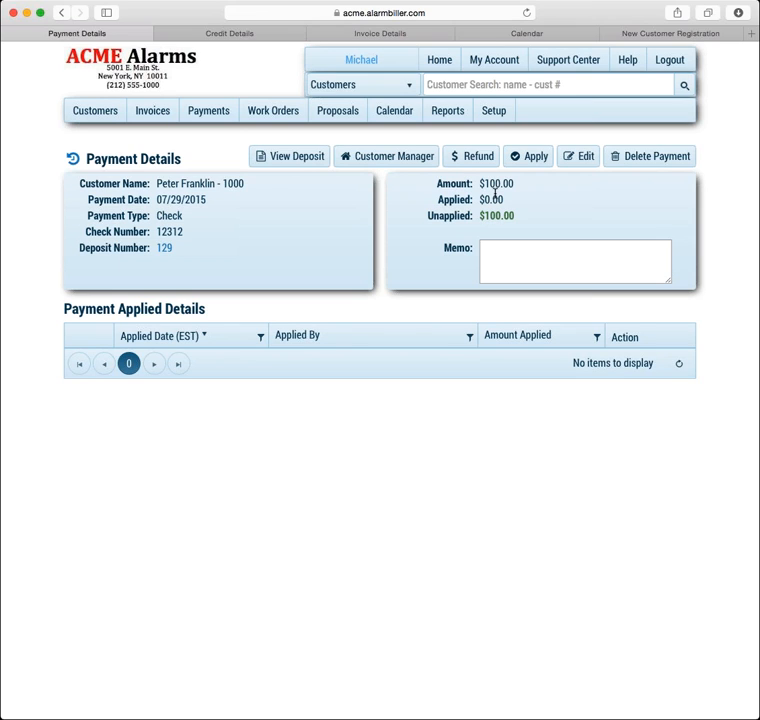
Start refunding payment 220, compare Credit Card and eCheck accounts, and choose the Master Card
{"action": "left_click", "coordinate": [474, 161]}
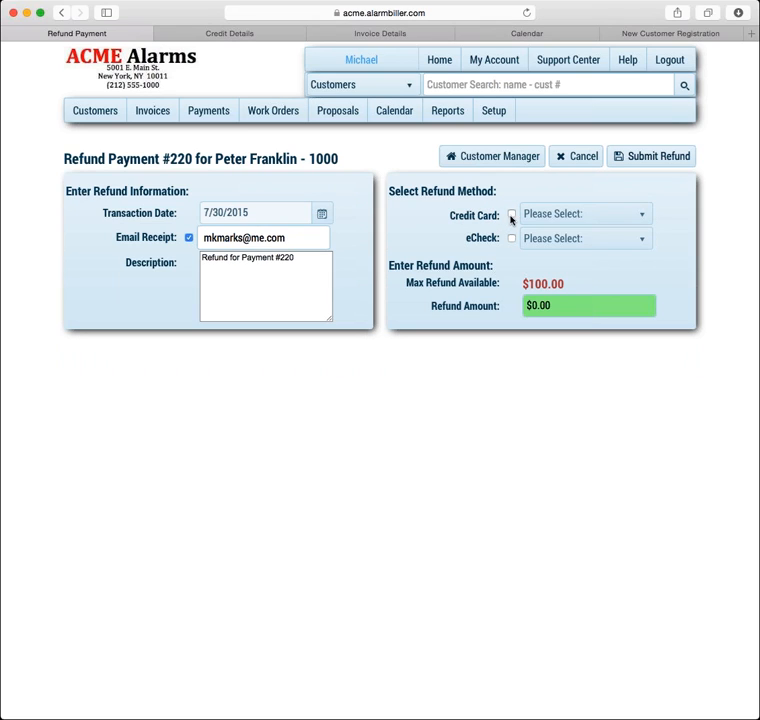
{"action": "left_click", "coordinate": [513, 215]}
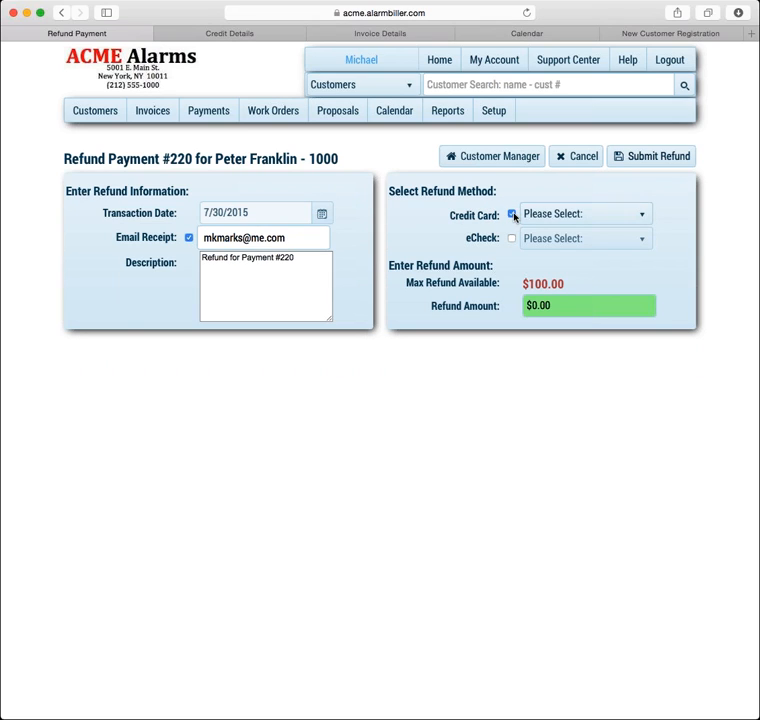
{"action": "left_click", "coordinate": [621, 215]}
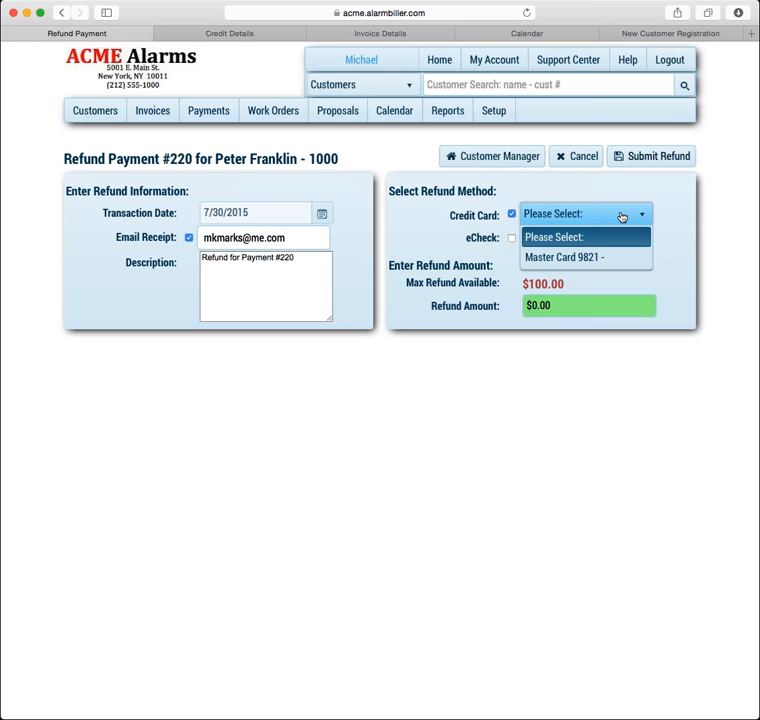
{"action": "left_click", "coordinate": [512, 239]}
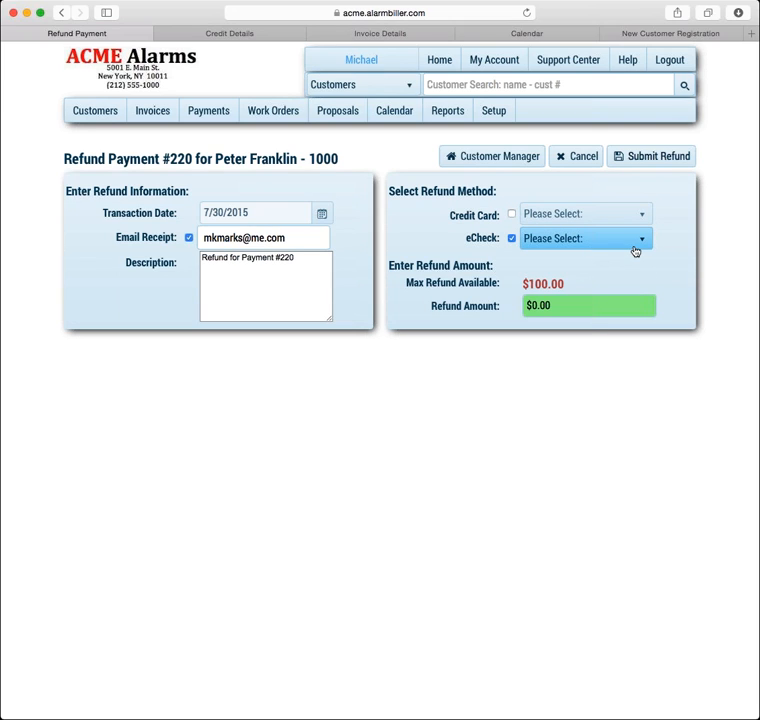
{"action": "left_click", "coordinate": [645, 243]}
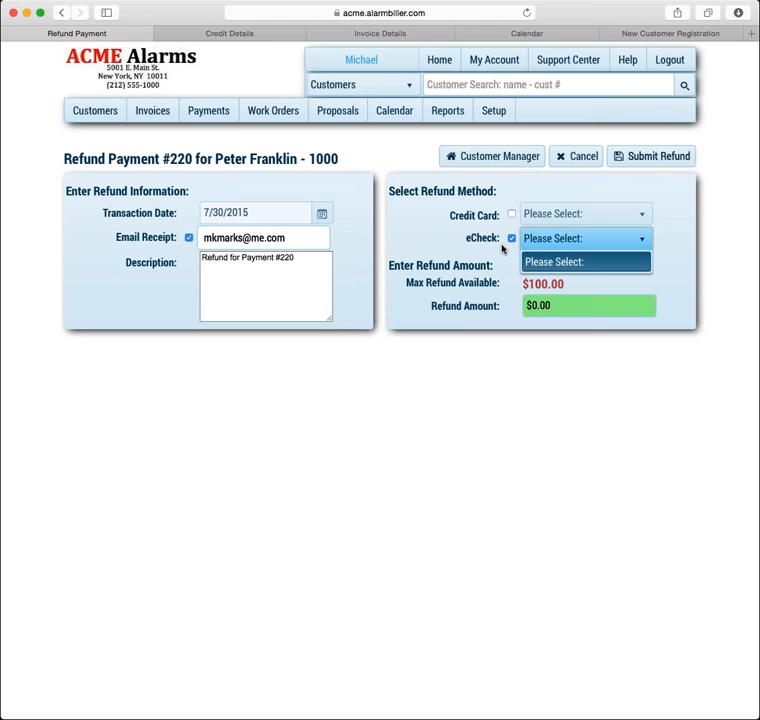
{"action": "left_click", "coordinate": [512, 213]}
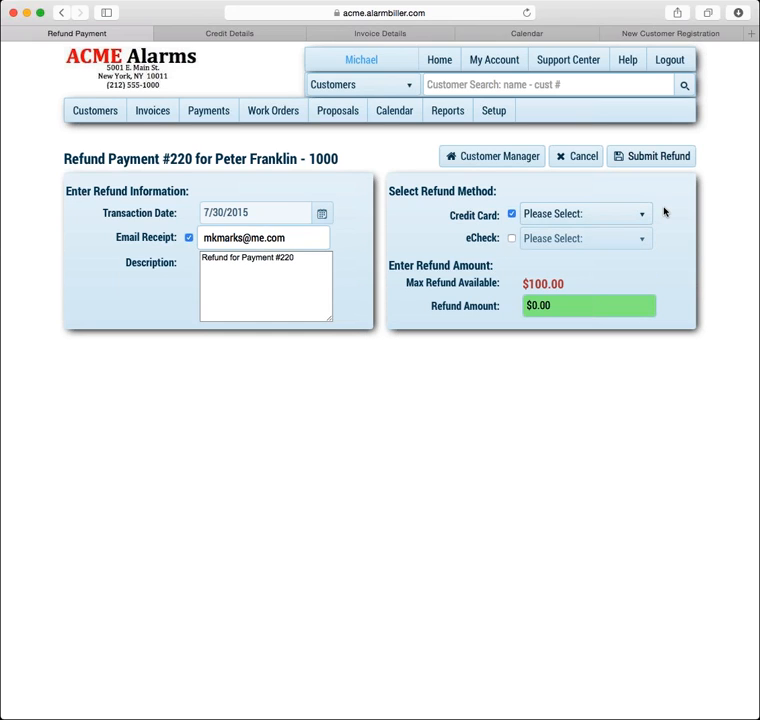
{"action": "left_click", "coordinate": [643, 215]}
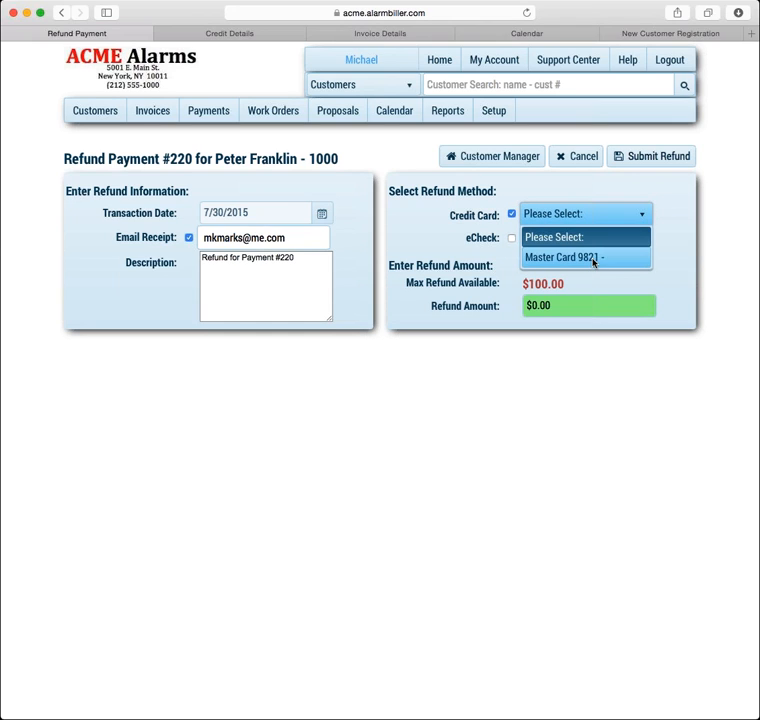
{"action": "left_click", "coordinate": [592, 259]}
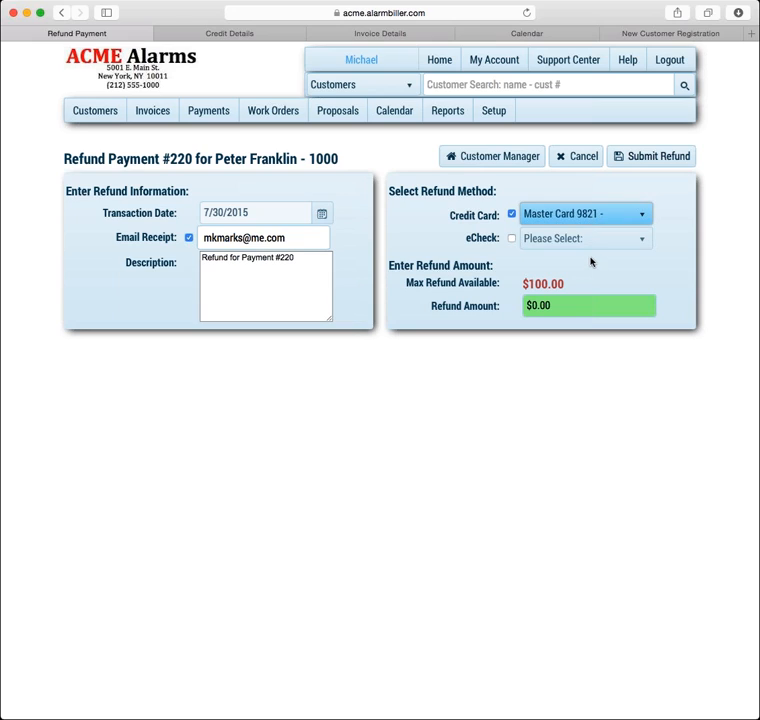
Try refund amounts 100, 50 and 101, leaving it capped at the $100.00 maximum
{"action": "left_click", "coordinate": [556, 303]}
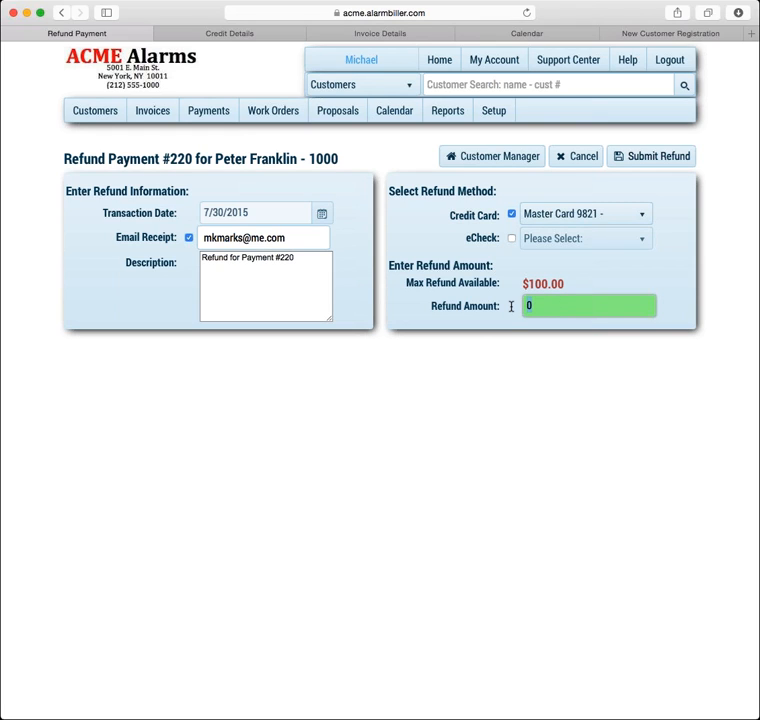
{"action": "type", "text": "100"}
{"action": "key", "text": "Tab"}
{"action": "key", "text": "Tab"}
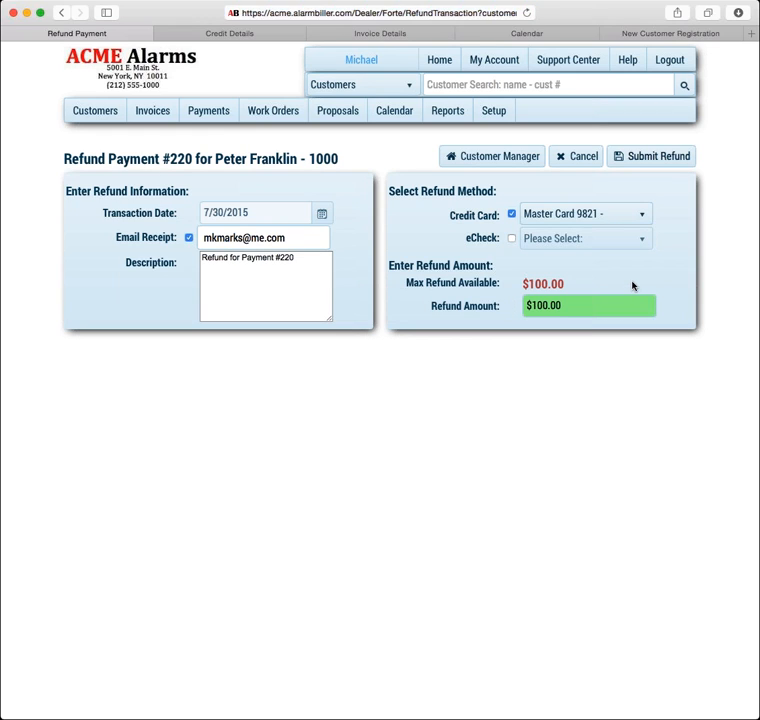
{"action": "left_click", "coordinate": [583, 290]}
{"action": "left_click", "coordinate": [580, 303]}
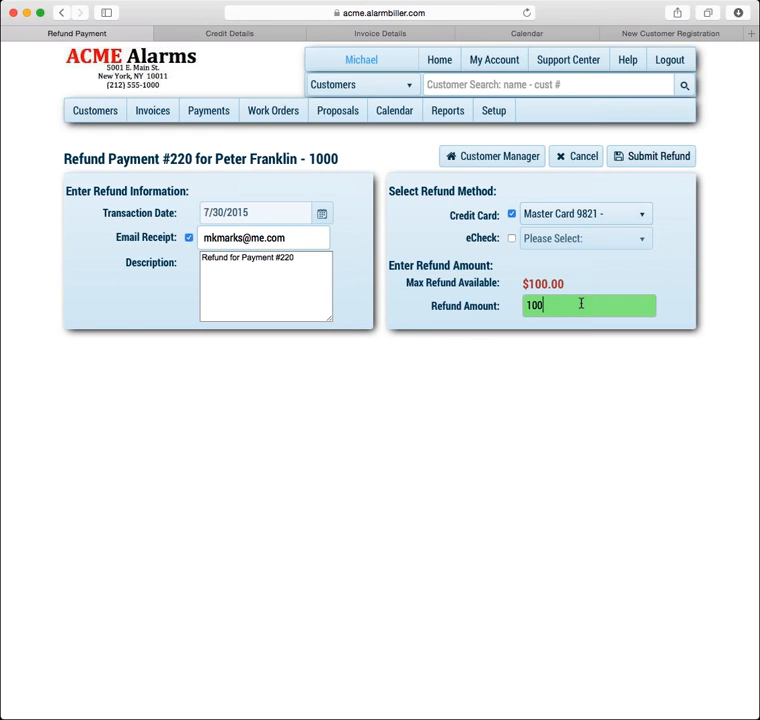
{"action": "key", "text": "BackSpace"}
{"action": "key", "text": "BackSpace"}
{"action": "key", "text": "BackSpace"}
{"action": "type", "text": "50"}
{"action": "left_click", "coordinate": [575, 290]}
{"action": "left_click", "coordinate": [575, 303]}
{"action": "key", "text": "BackSpace"}
{"action": "key", "text": "BackSpace"}
{"action": "type", "text": "101"}
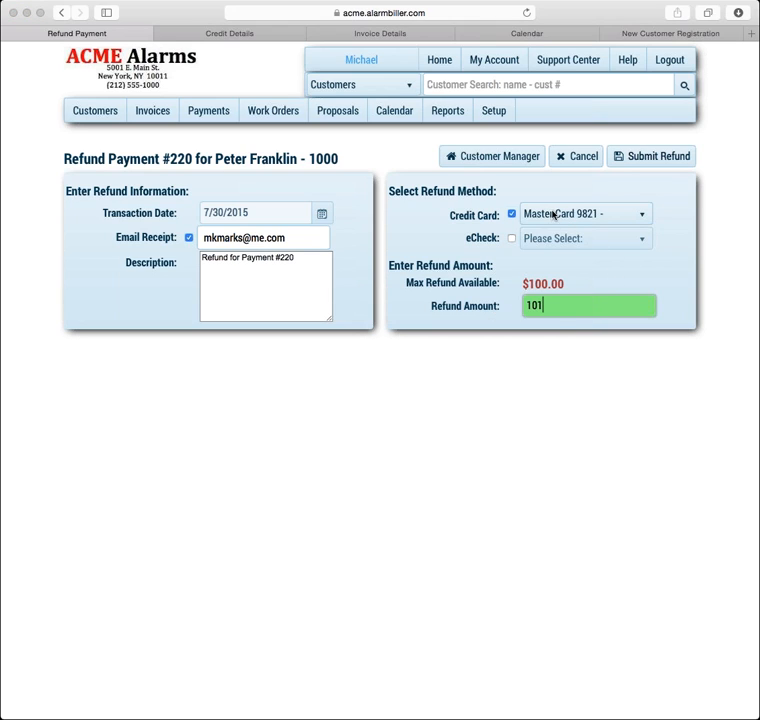
{"action": "left_click", "coordinate": [677, 242]}
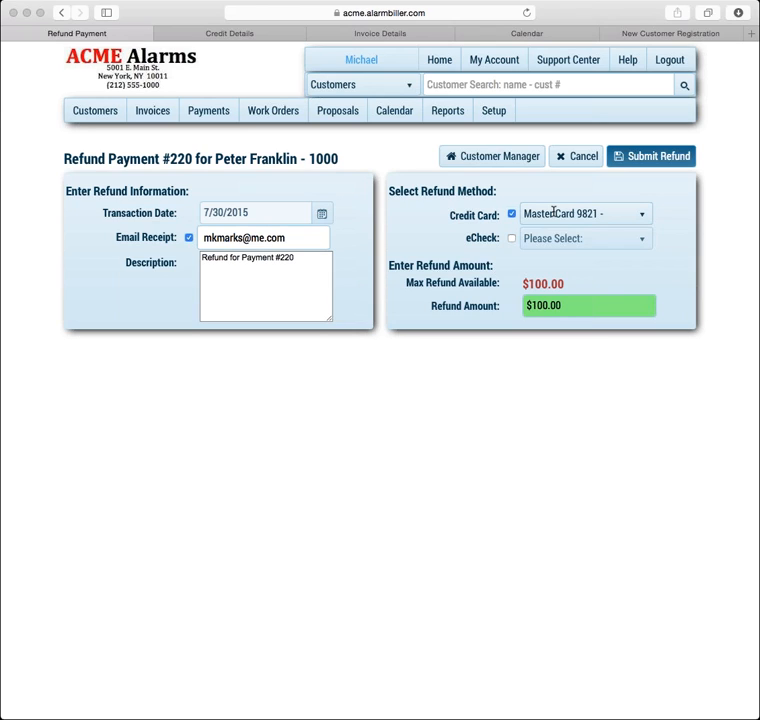
Submit the $100.00 refund and view Deposit #130 listing it as payment 222
{"action": "left_click", "coordinate": [683, 240]}
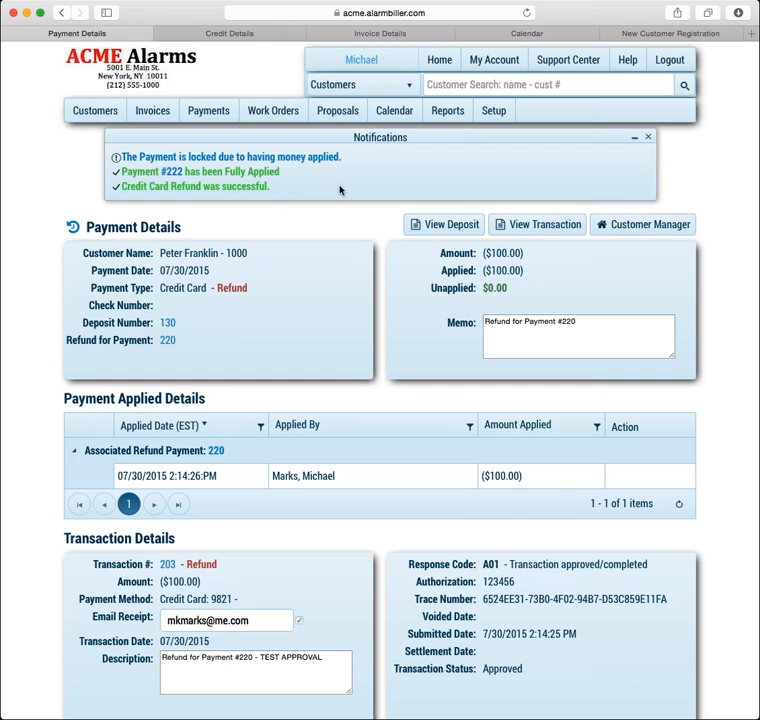
{"action": "left_click", "coordinate": [452, 227]}
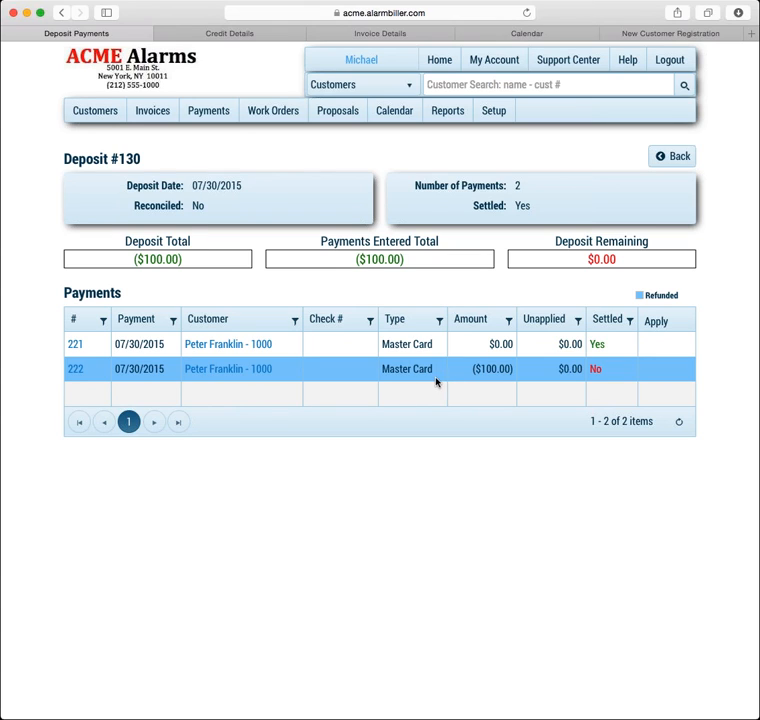
Review refund payment 222's details, then go back to the customer's account page
{"action": "left_click", "coordinate": [75, 370]}
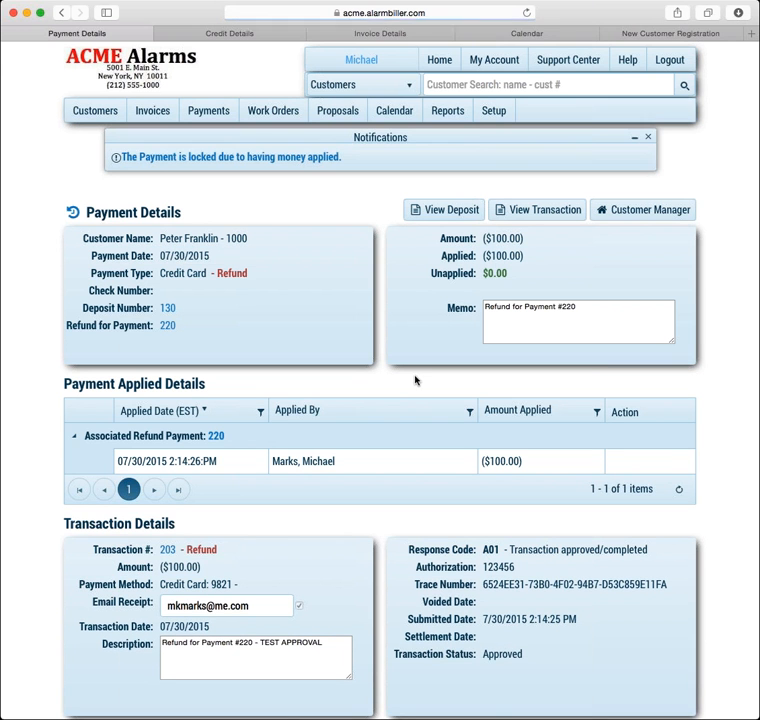
{"action": "scroll", "coordinate": [457, 335], "scroll_direction": "down", "scroll_amount": 1}
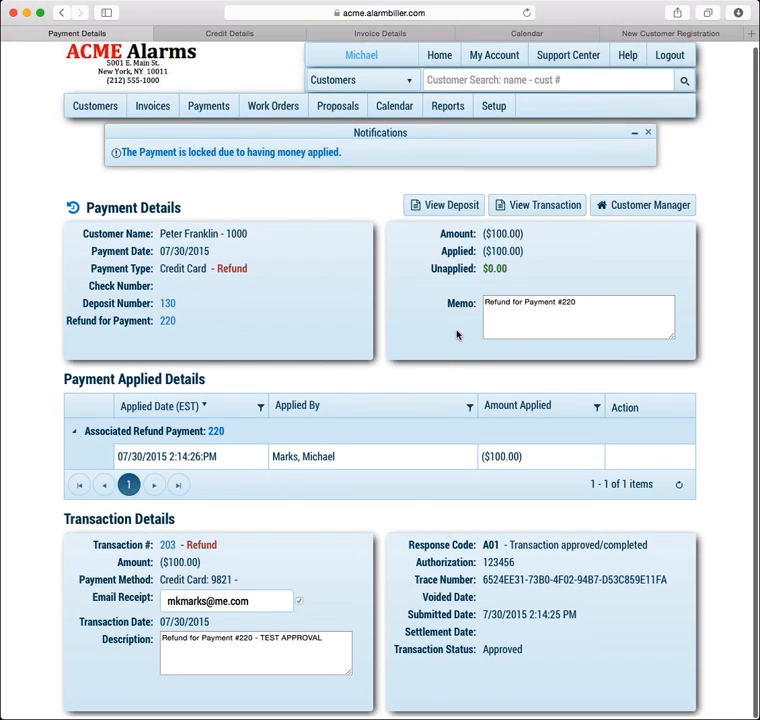
{"action": "scroll", "coordinate": [460, 360], "scroll_direction": "up", "scroll_amount": 1}
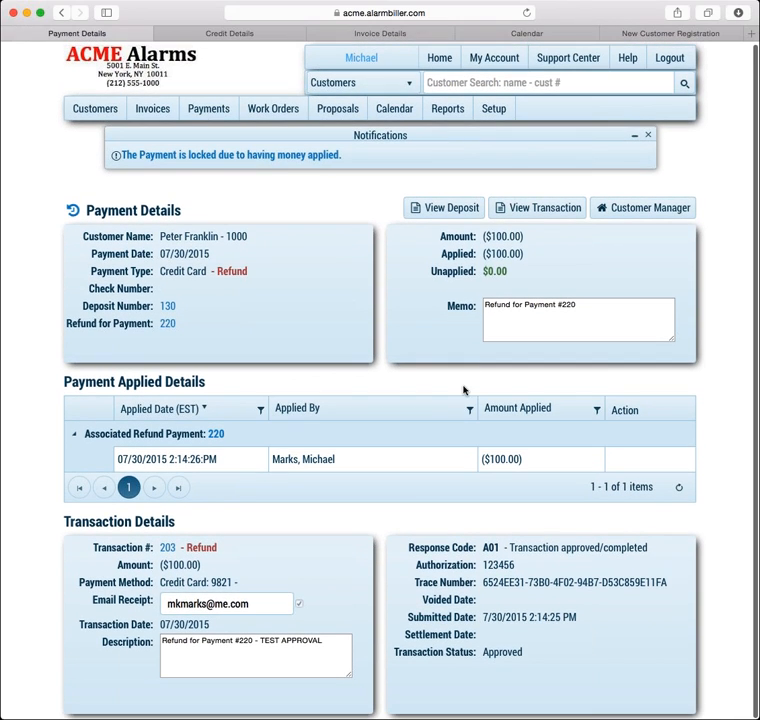
{"action": "left_click", "coordinate": [630, 210]}
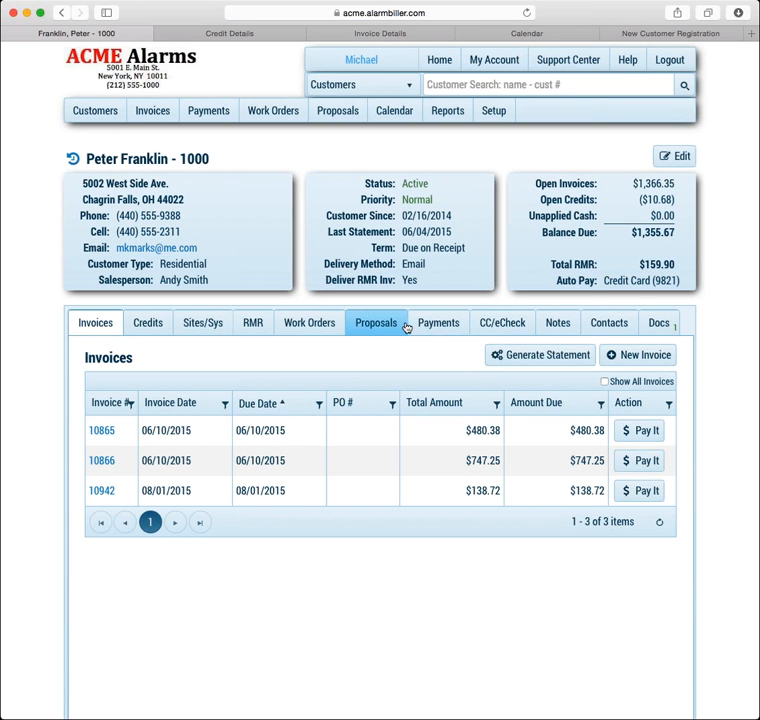
Open payment 220 from the payments list to confirm its $100.00 refund via payment 222
{"action": "left_click", "coordinate": [434, 325]}
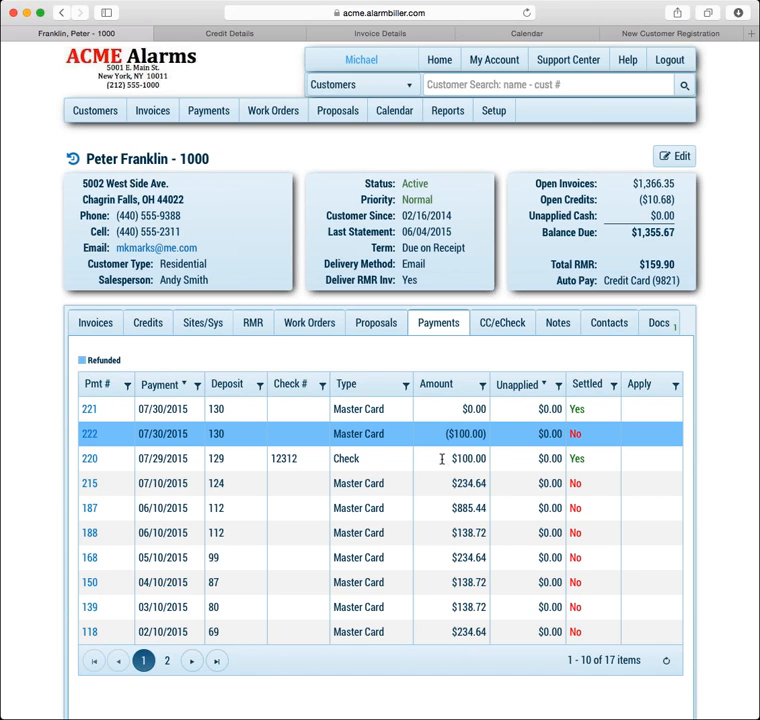
{"action": "left_click", "coordinate": [90, 459]}
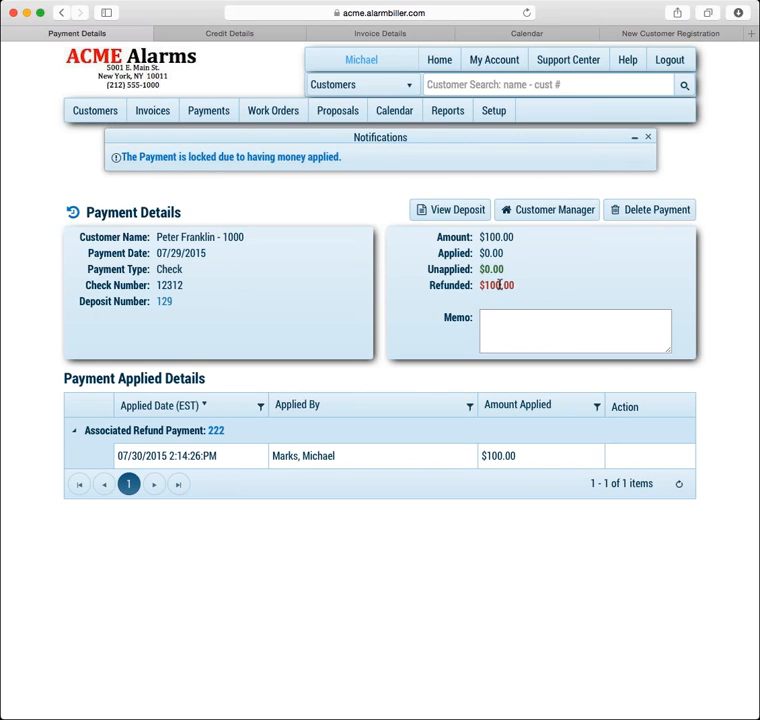
List all 21 invoices including paid ones, and page through to the June 2015 invoice
{"action": "left_click", "coordinate": [545, 210]}
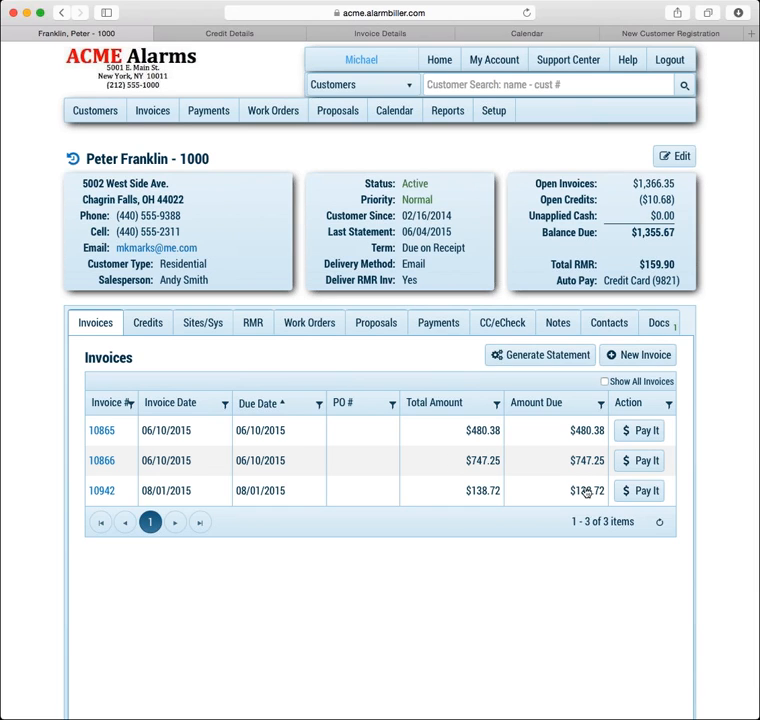
{"action": "left_click", "coordinate": [604, 382]}
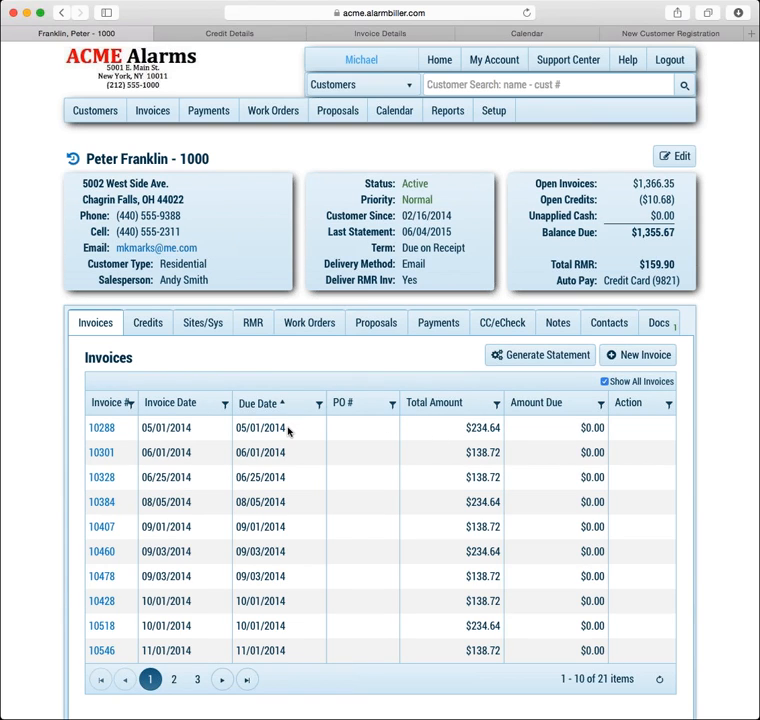
{"action": "left_click", "coordinate": [246, 680]}
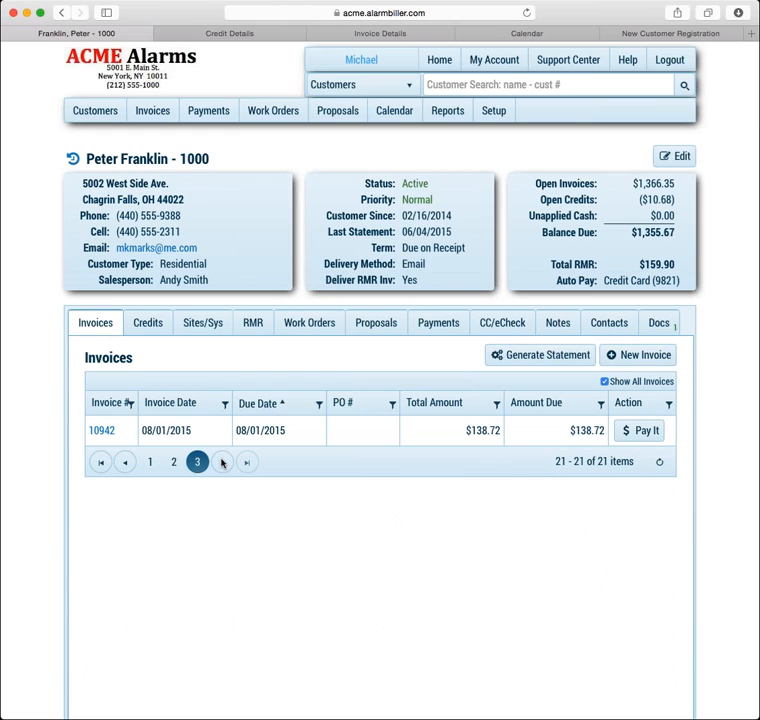
{"action": "left_click", "coordinate": [170, 461]}
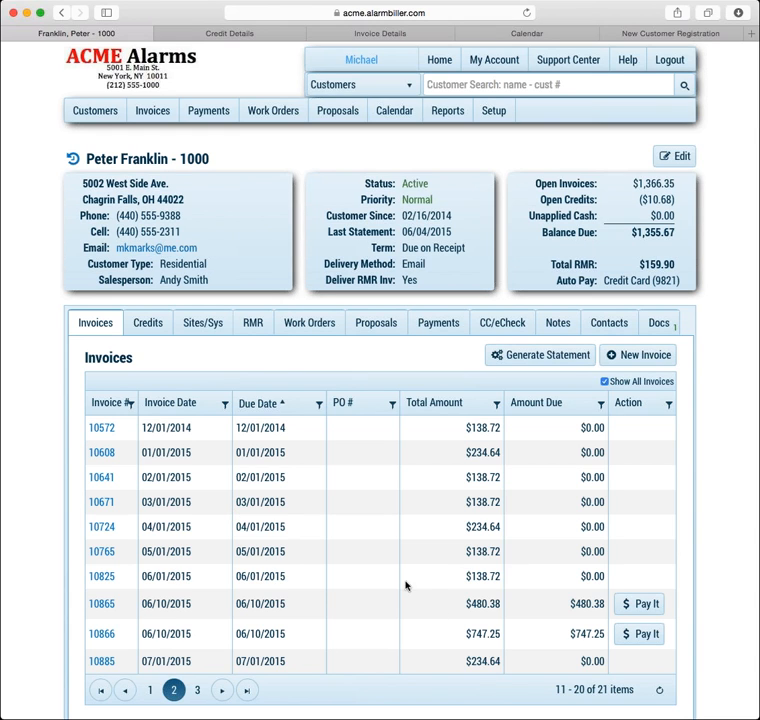
{"action": "key", "text": "super+r"}
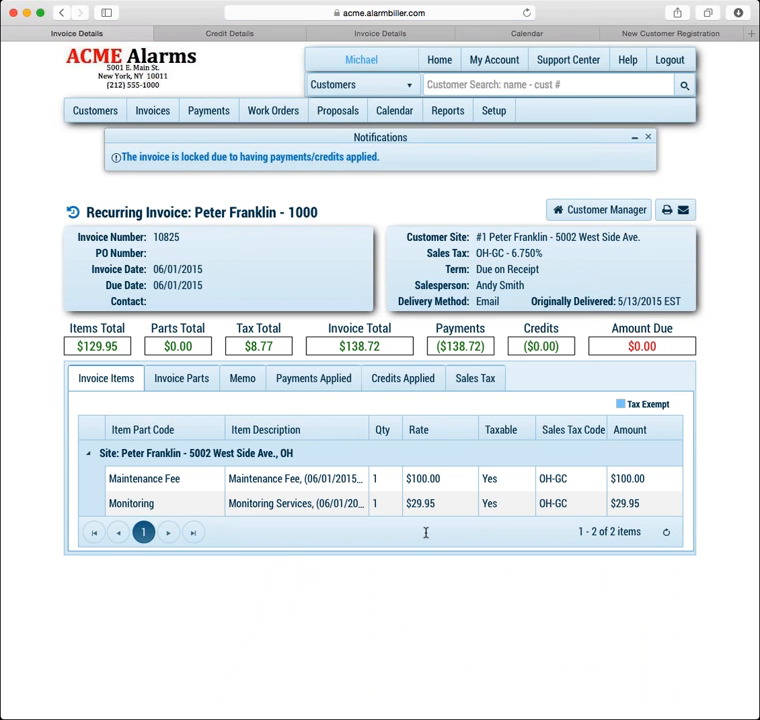
View invoice 10825's applied payments: payment 188 for $138.72 on 06/10/2015
{"action": "left_click", "coordinate": [327, 379]}
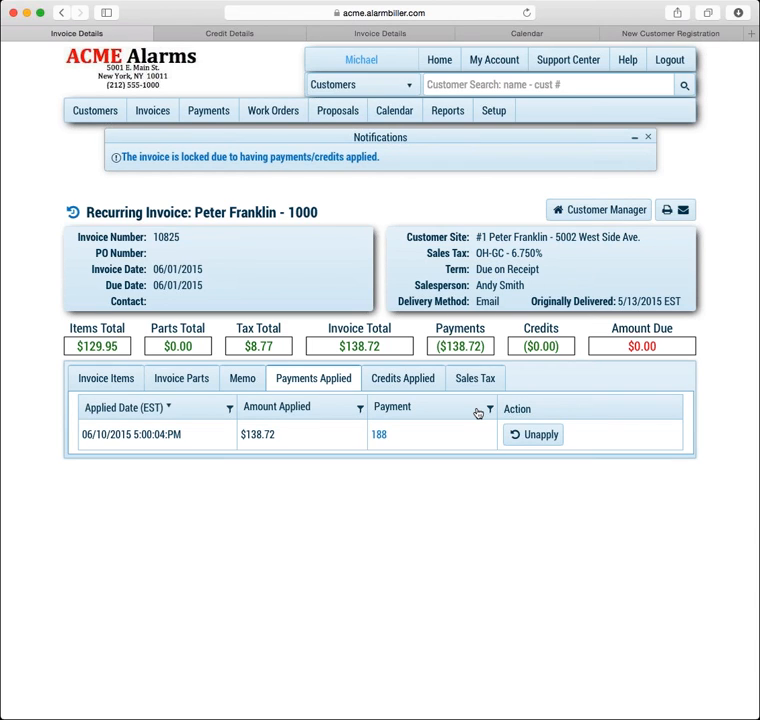
{"action": "left_click", "coordinate": [537, 439]}
Return to the customer's summary page and check its tracking history, which has no entries
{"action": "left_click", "coordinate": [578, 211]}
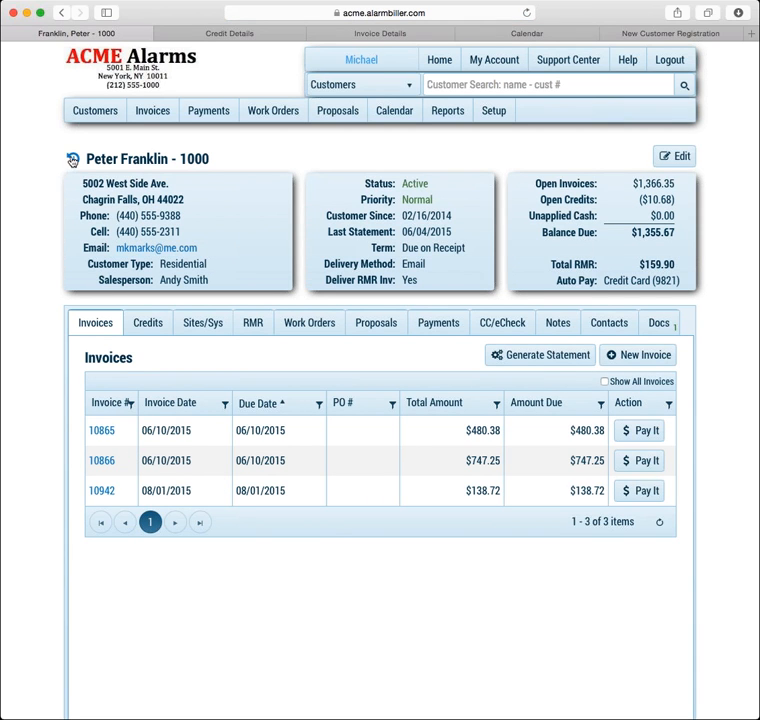
{"action": "left_click", "coordinate": [76, 160]}
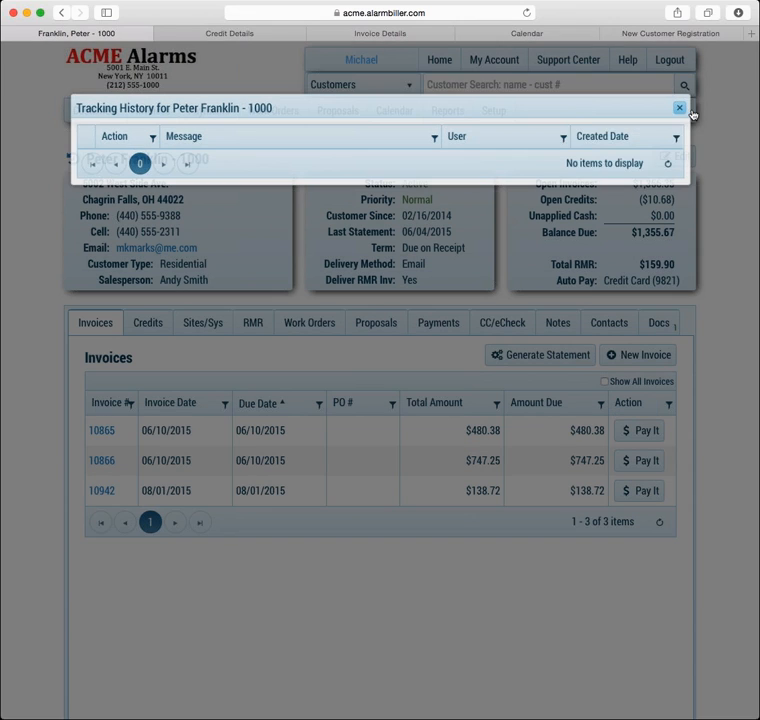
{"action": "left_click", "coordinate": [691, 109]}
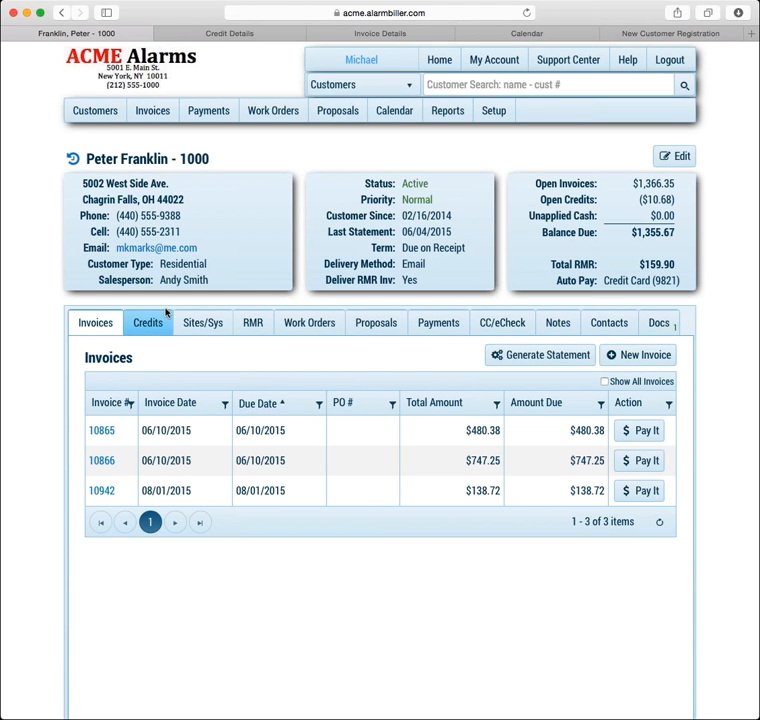
Add a suite number as the customer's second billing address line and save the change
{"action": "left_click", "coordinate": [681, 154]}
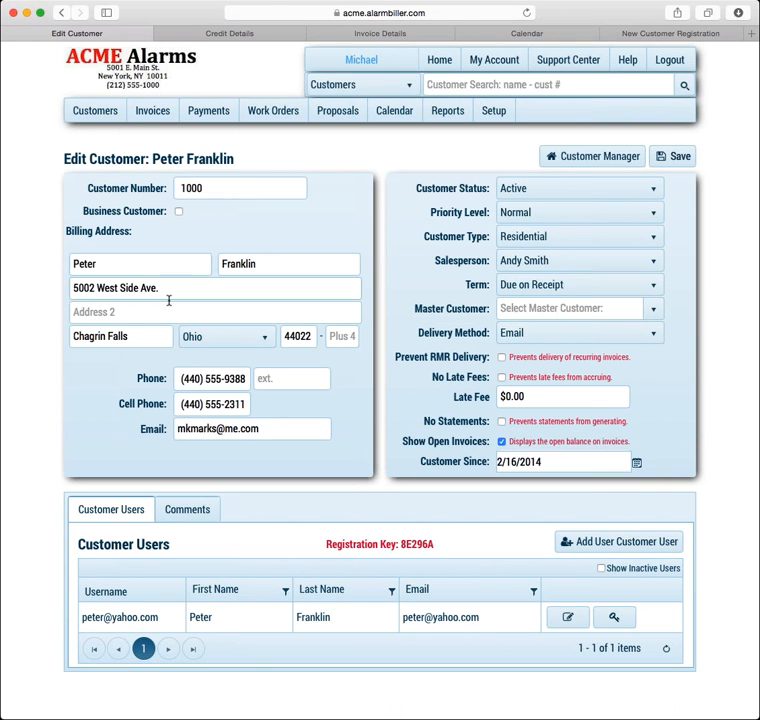
{"action": "left_click", "coordinate": [141, 312]}
{"action": "type", "text": "Suite"}
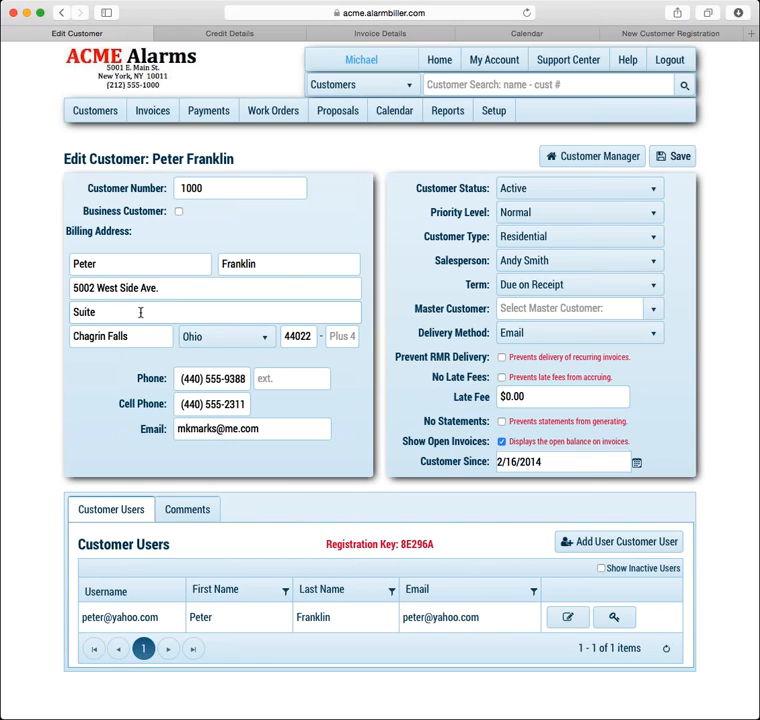
{"action": "type", "text": " 1234"}
{"action": "left_click", "coordinate": [662, 156]}
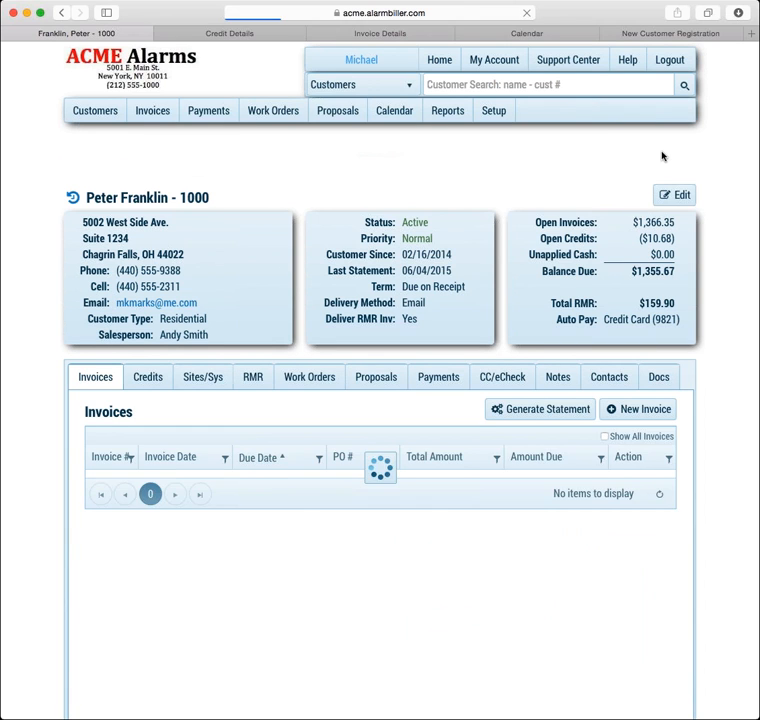
{"action": "left_click", "coordinate": [72, 190]}
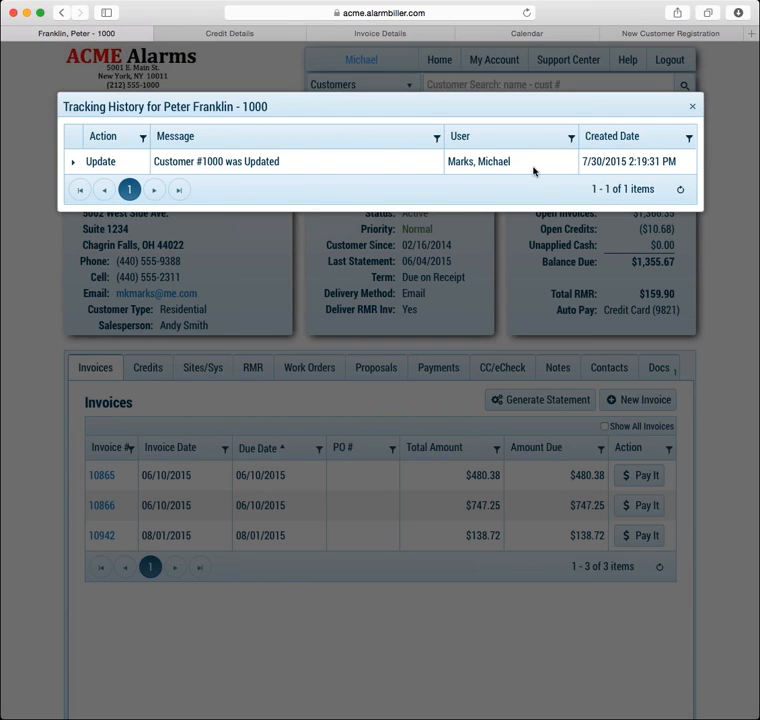
{"action": "left_click", "coordinate": [73, 165]}
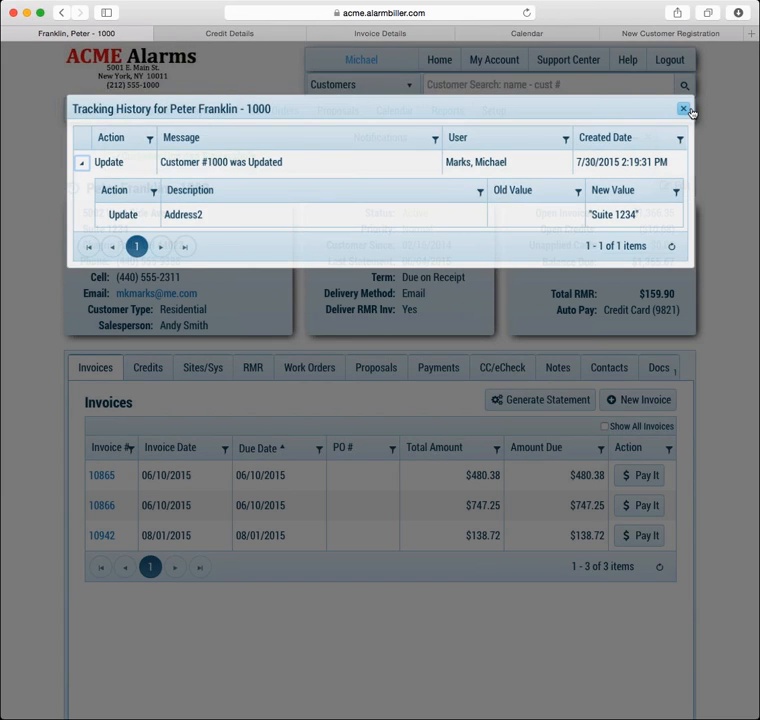
{"action": "left_click", "coordinate": [691, 108]}
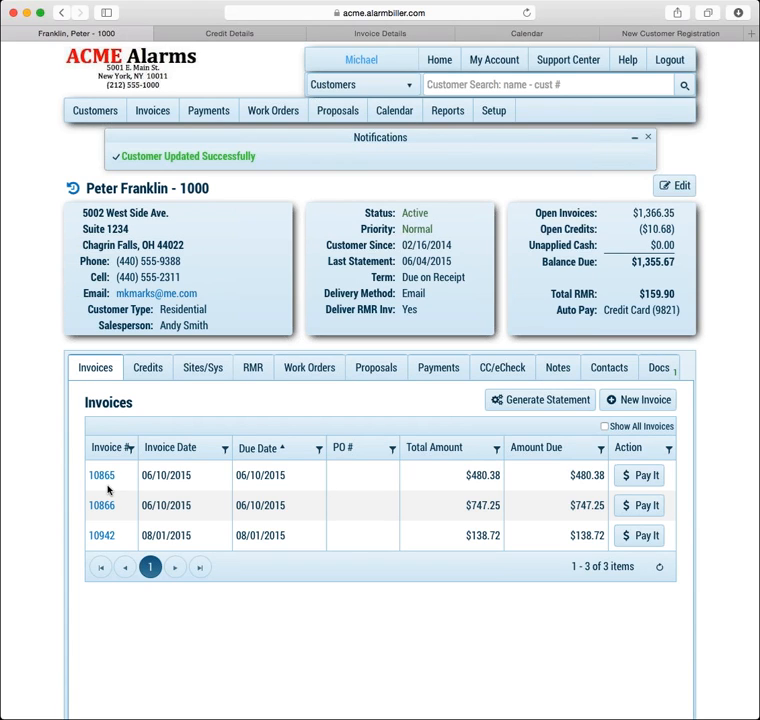
Open the 08/01/2015 recurring invoice ($138.72 due) and review its four tracking history entries
{"action": "left_click", "coordinate": [106, 536]}
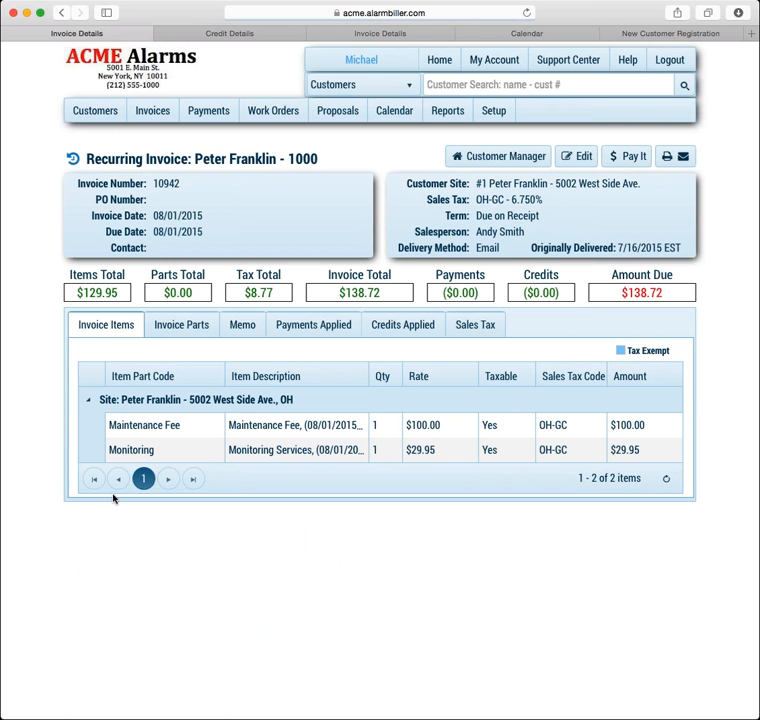
{"action": "left_click", "coordinate": [72, 158]}
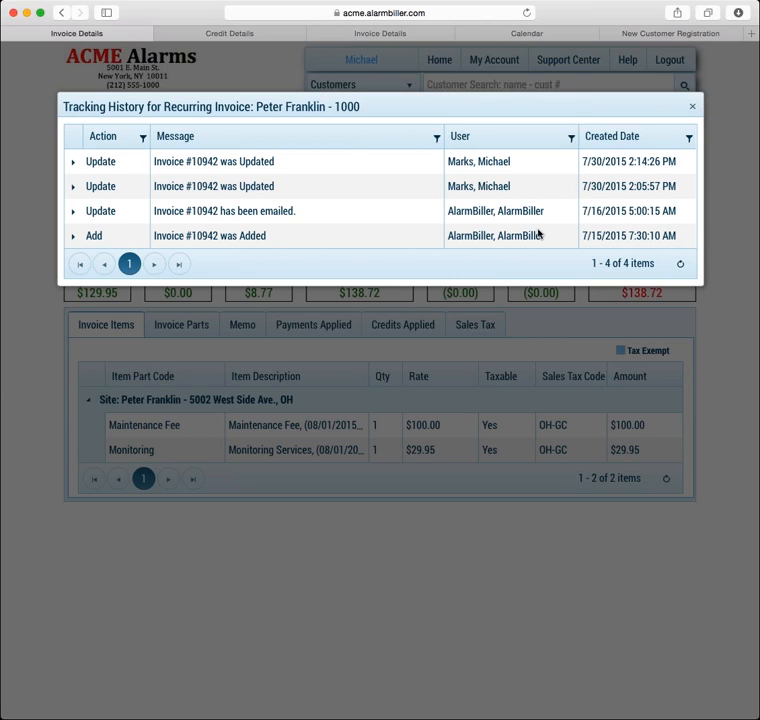
{"action": "left_click", "coordinate": [691, 108]}
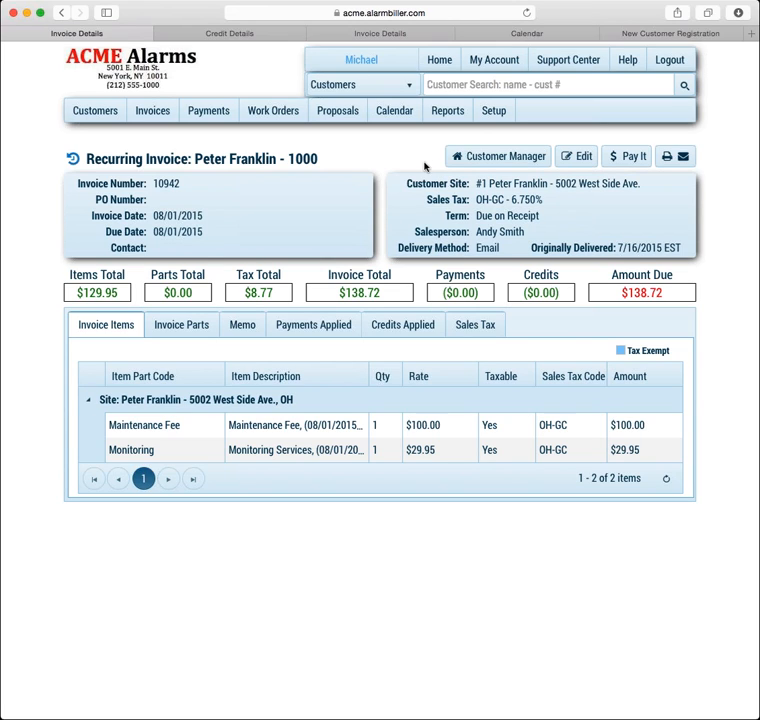
Go to Setup and open Automation under Utilities to view the payment, delivery and RMR schedules
{"action": "left_click", "coordinate": [498, 117]}
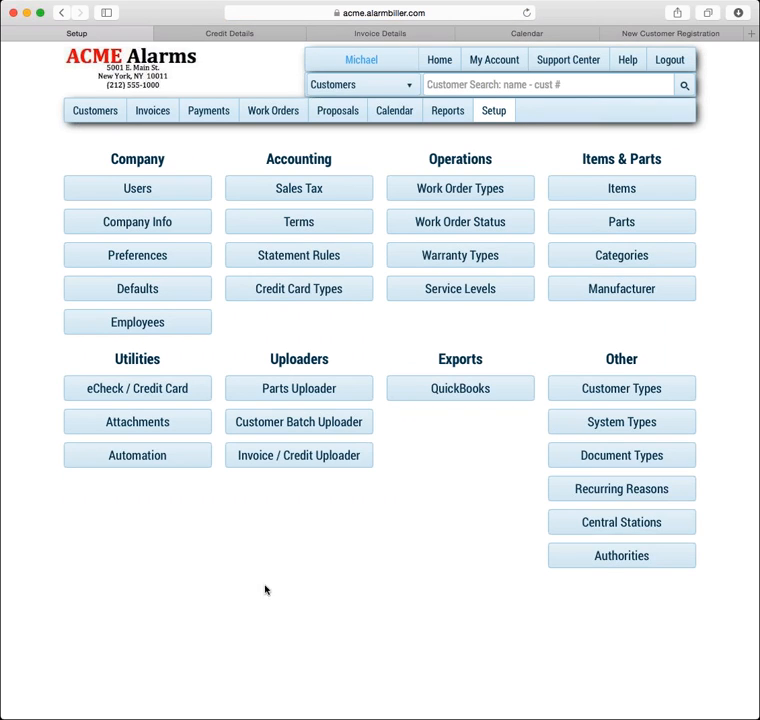
{"action": "left_click", "coordinate": [183, 457]}
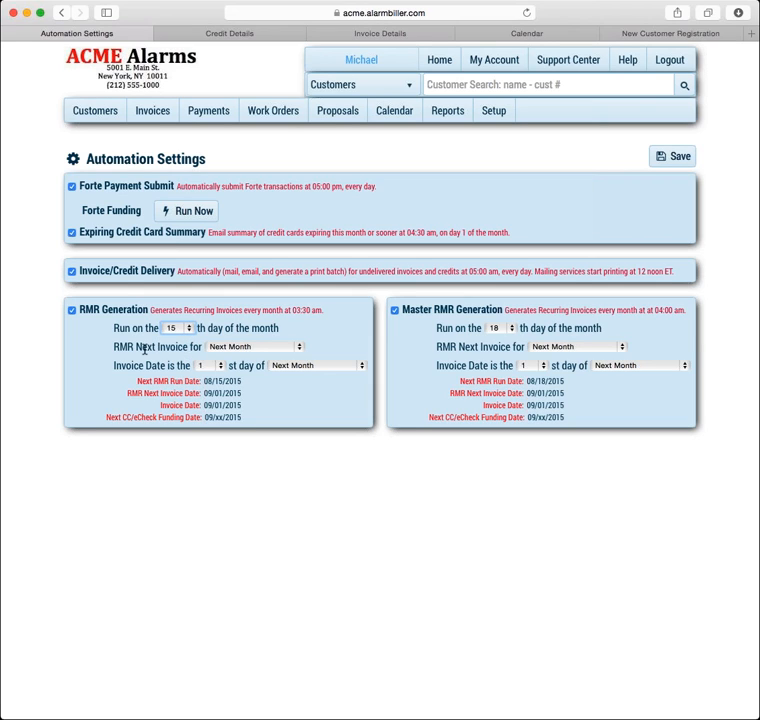
{"action": "left_click", "coordinate": [300, 347]}
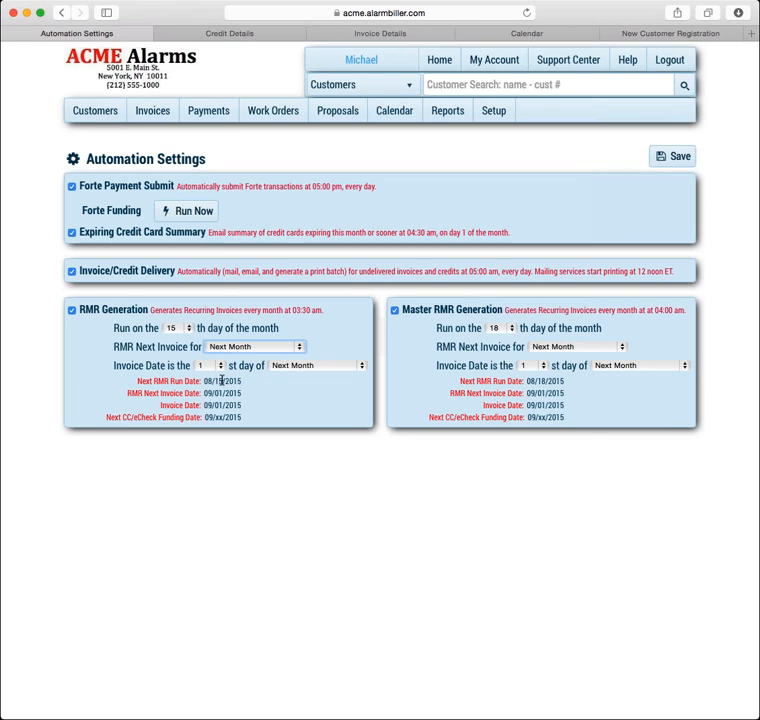
{"action": "left_click", "coordinate": [187, 329]}
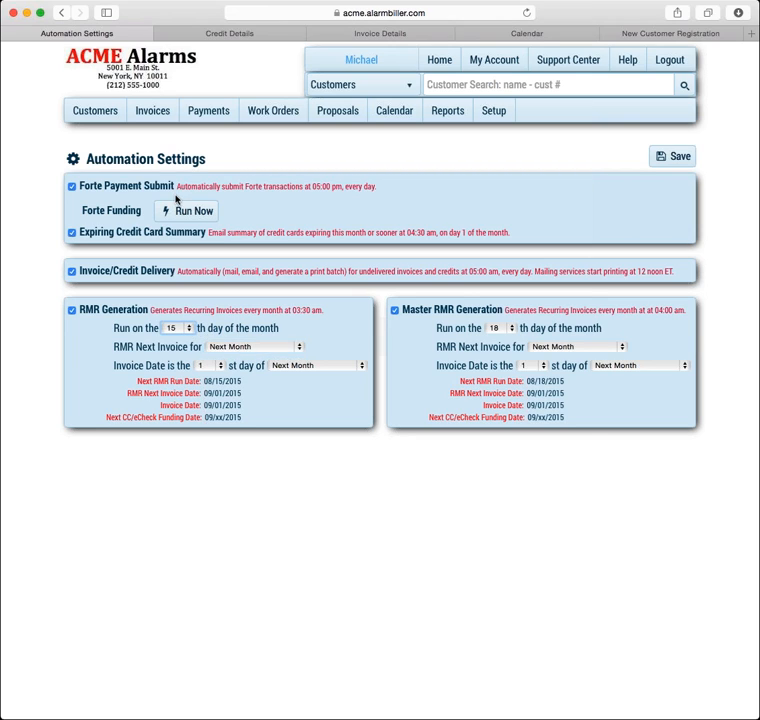
{"action": "left_click", "coordinate": [178, 183]}
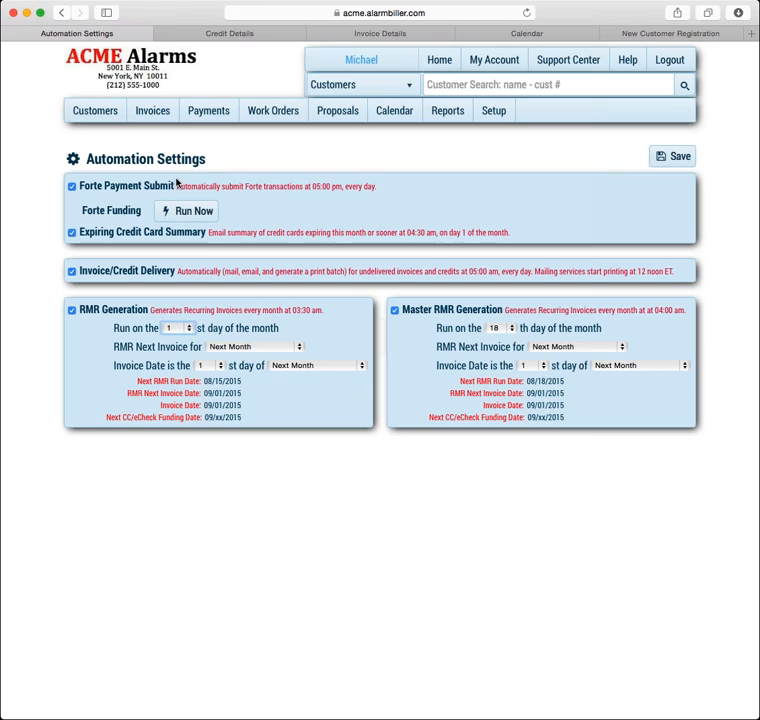
{"action": "left_click", "coordinate": [295, 347]}
{"action": "left_click", "coordinate": [282, 340]}
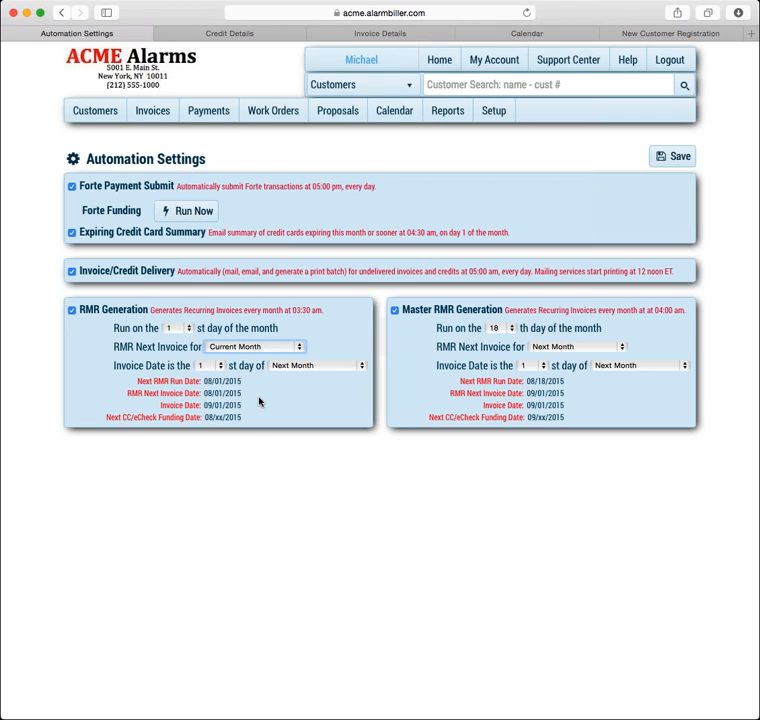
{"action": "left_click", "coordinate": [188, 331]}
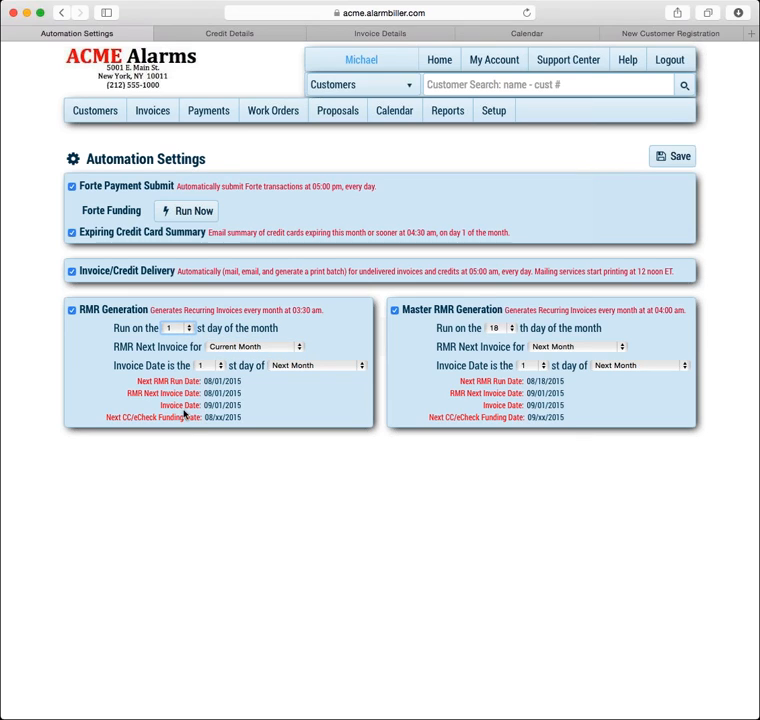
{"action": "type", "text": "5"}
{"action": "key", "text": "Tab"}
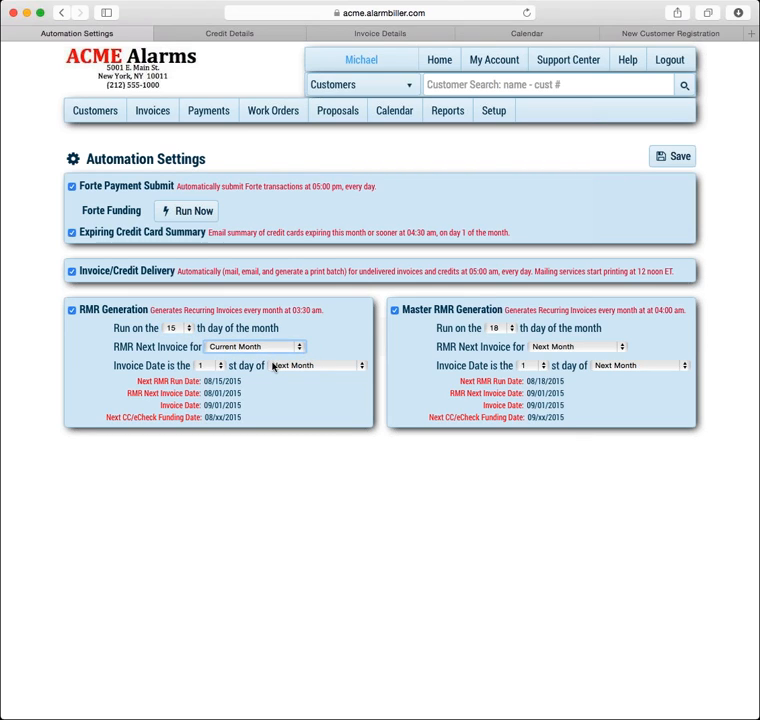
{"action": "key", "text": "Down"}
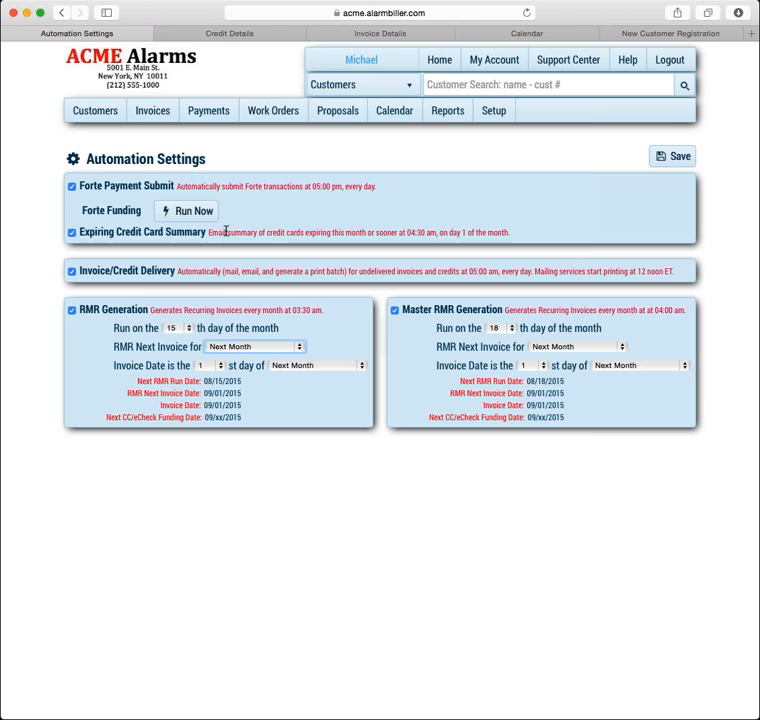
Leave Automation Settings for the Customers list
{"action": "left_click", "coordinate": [103, 116]}
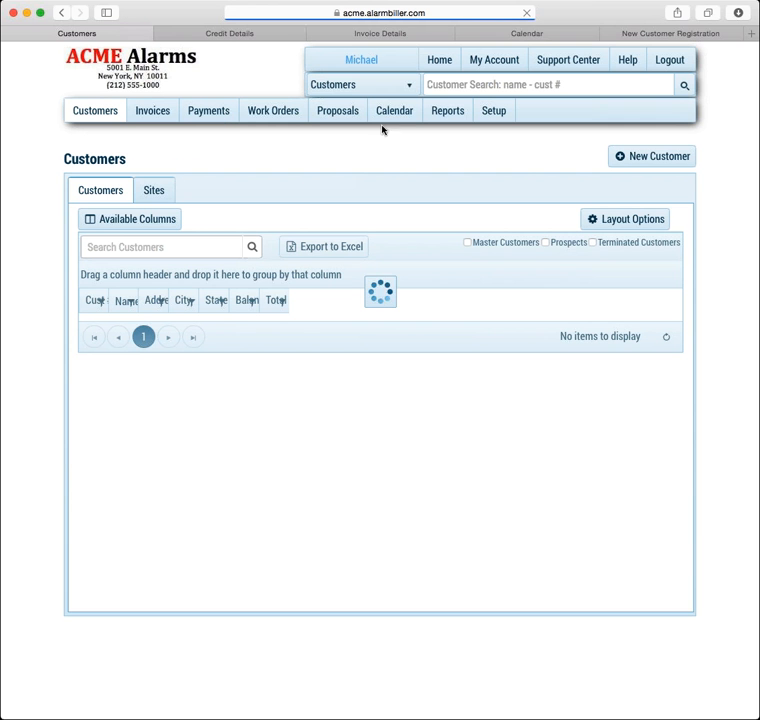
Find the customer by name in Customer Search and open their record
{"action": "left_click", "coordinate": [514, 85]}
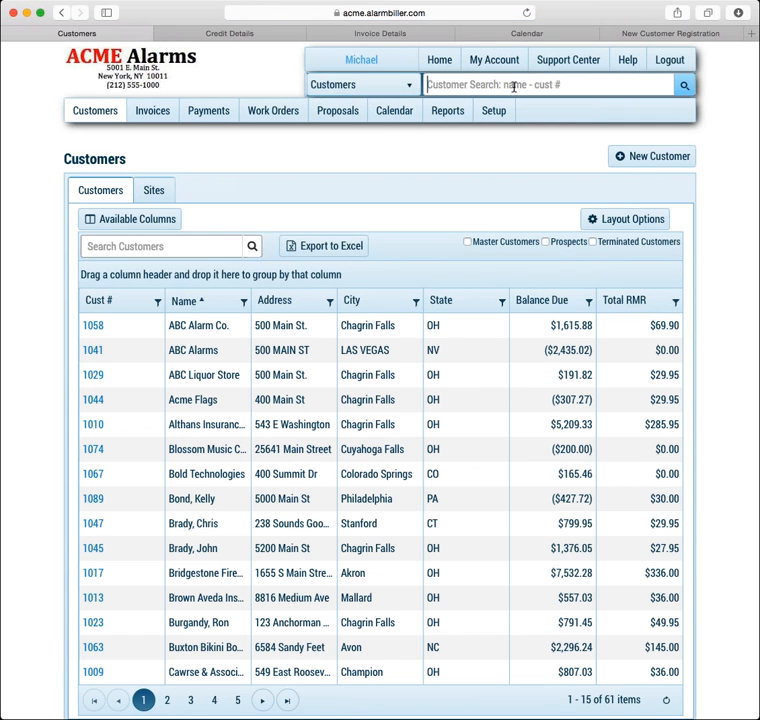
{"action": "type", "text": "peter"}
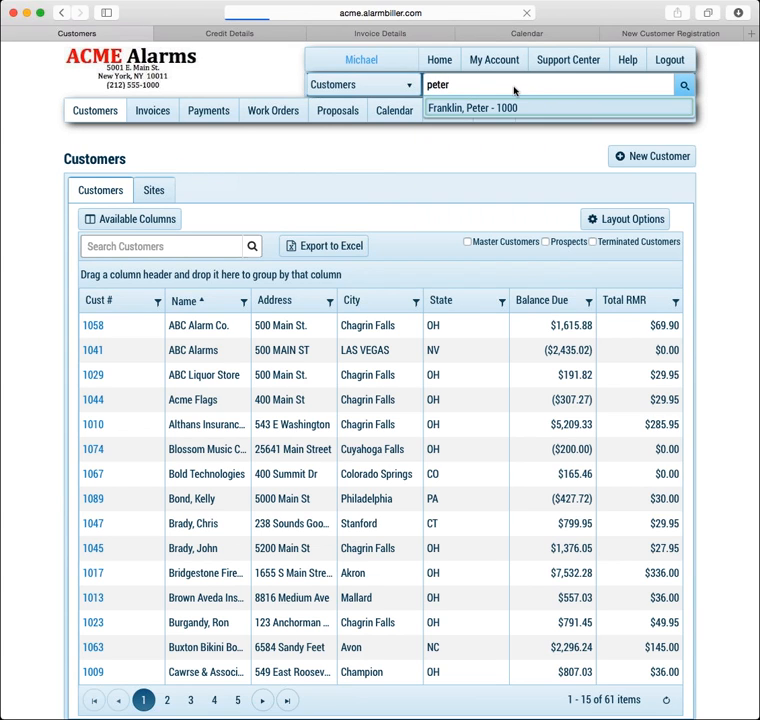
{"action": "key", "text": "Return"}
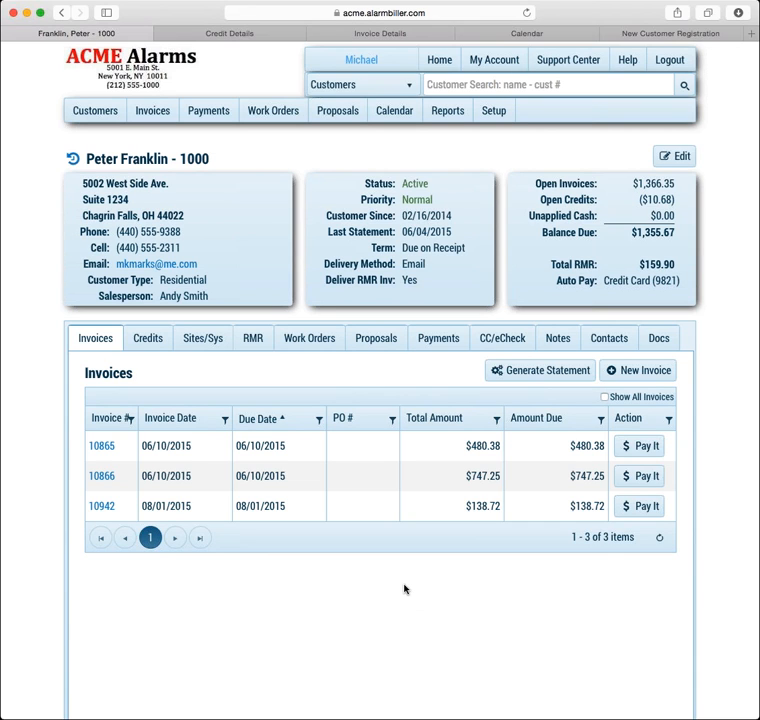
Review the 08/01/2015 $138.72 recurring invoice, including its edit view, then return to the customer record
{"action": "left_click", "coordinate": [105, 506]}
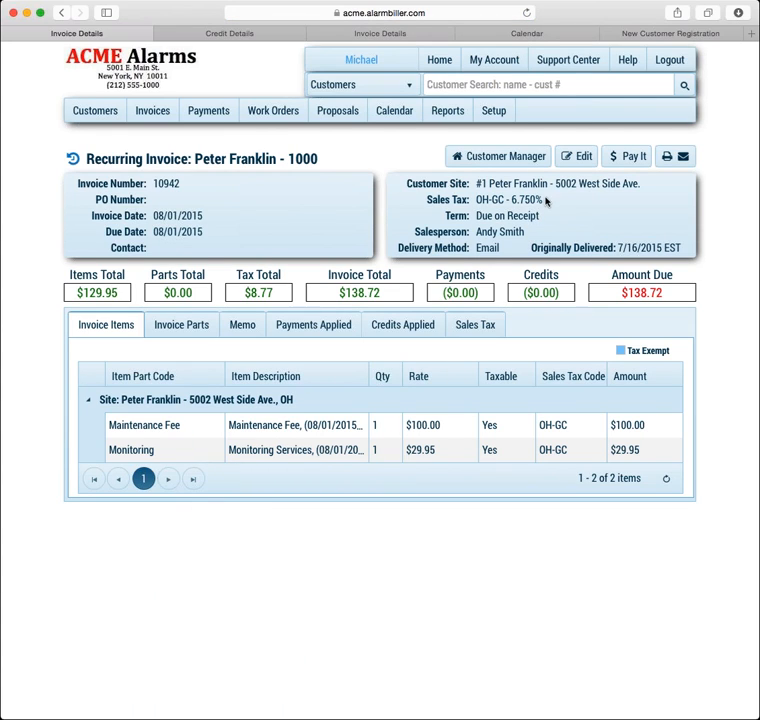
{"action": "left_click", "coordinate": [572, 159]}
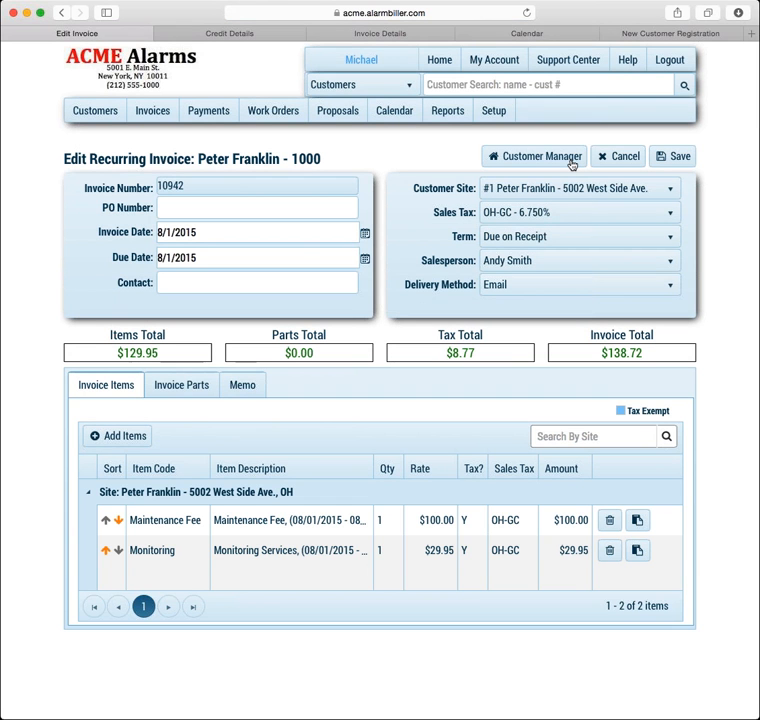
{"action": "left_click", "coordinate": [572, 160]}
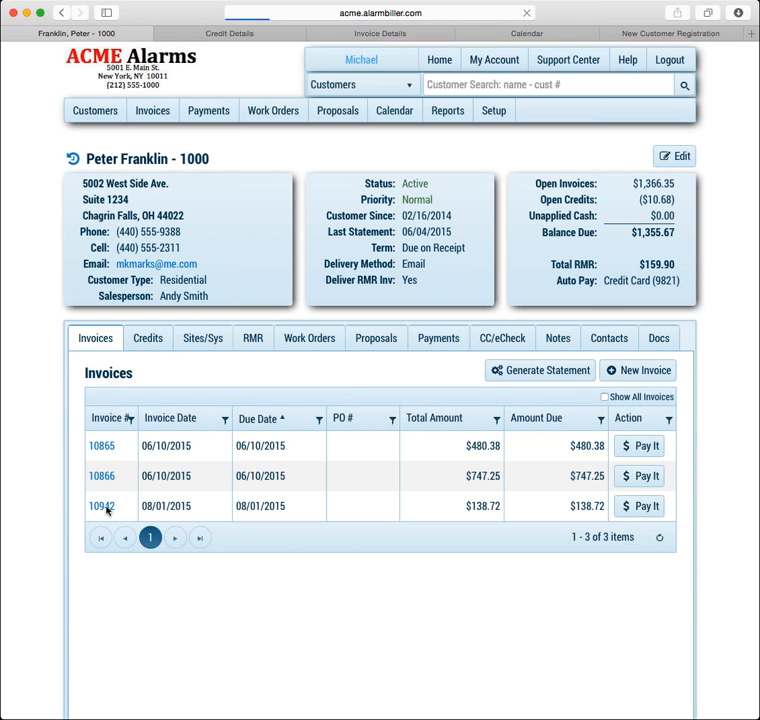
{"action": "left_click", "coordinate": [105, 505]}
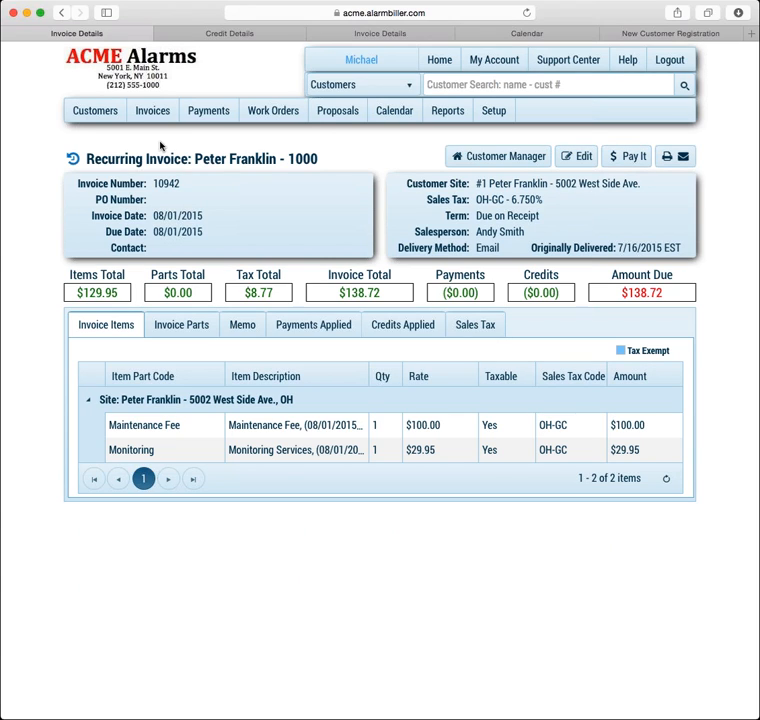
{"action": "left_click", "coordinate": [458, 155]}
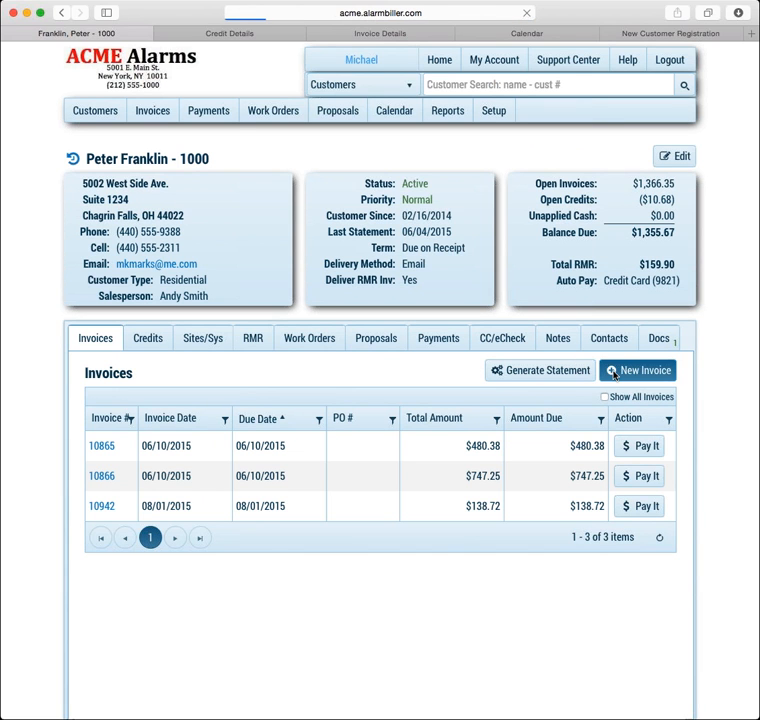
Start a new manual invoice with Inspection Services and OH-CC 7.250% sales tax
{"action": "left_click", "coordinate": [637, 370]}
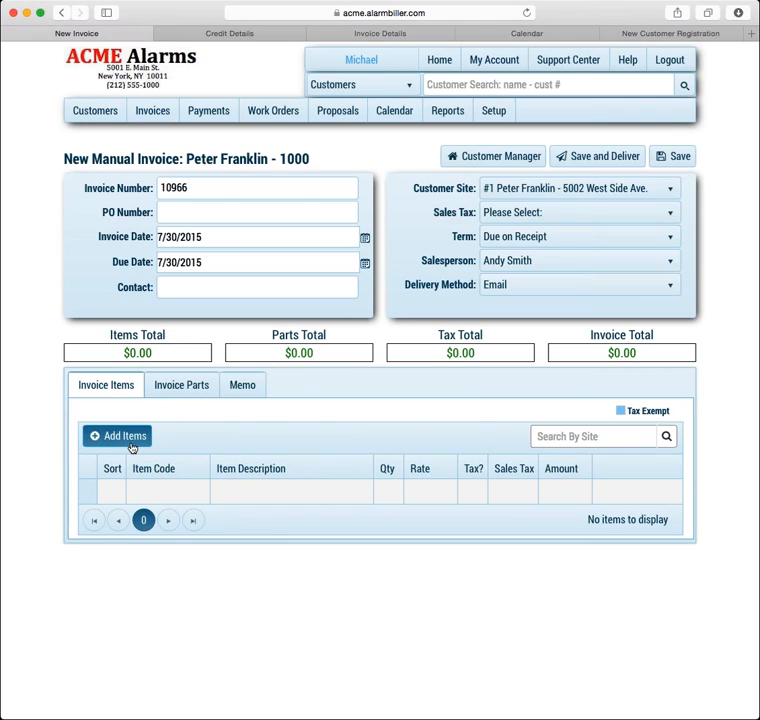
{"action": "left_click", "coordinate": [130, 441]}
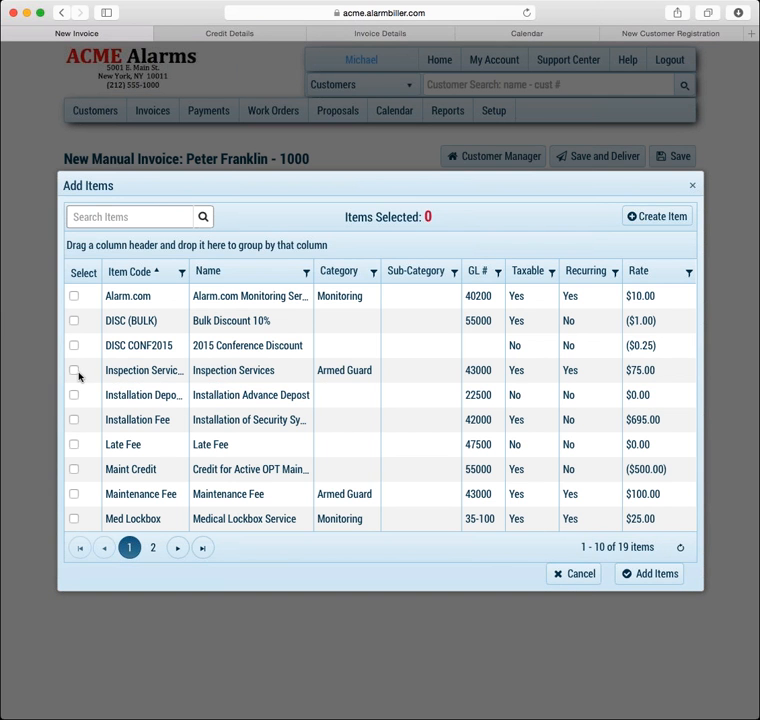
{"action": "left_click", "coordinate": [73, 369]}
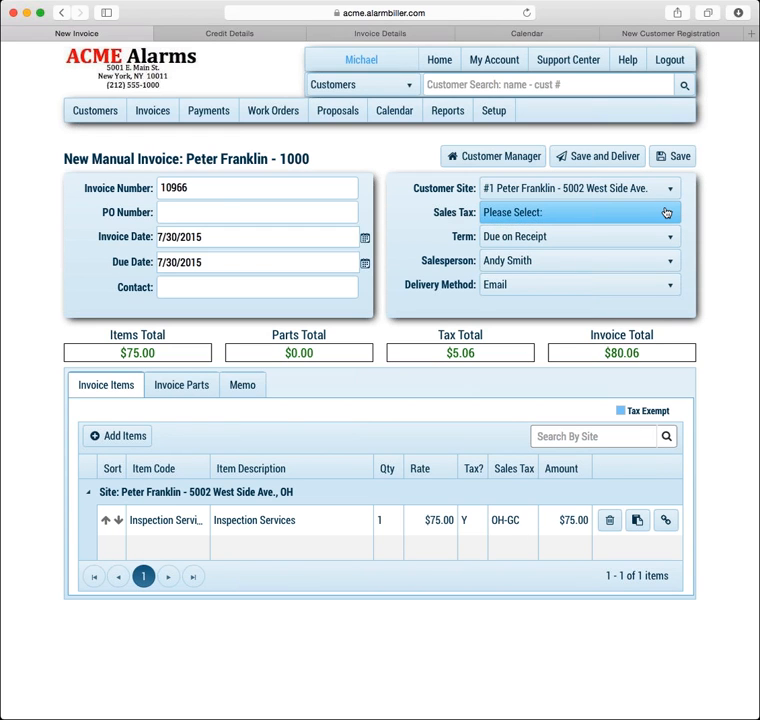
{"action": "left_click", "coordinate": [666, 212]}
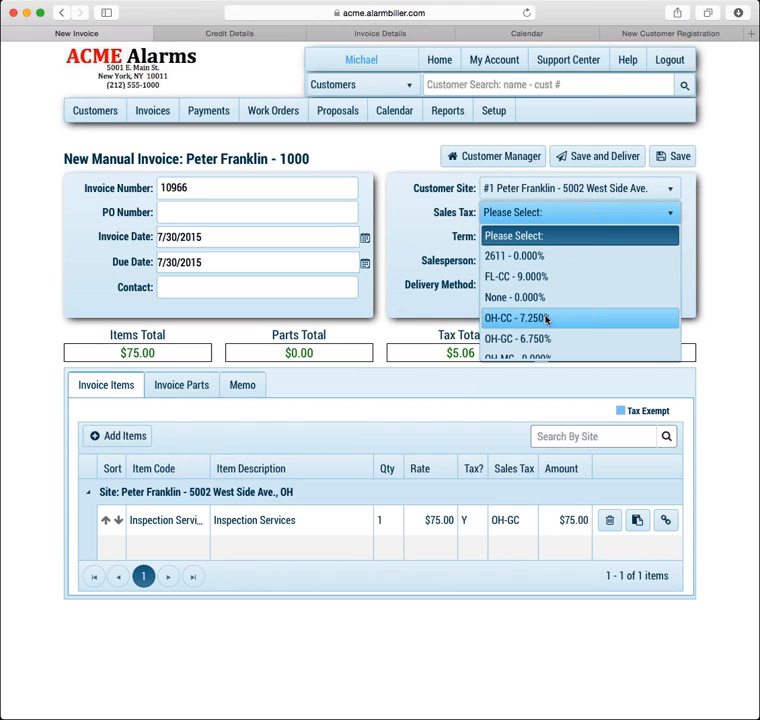
{"action": "left_click", "coordinate": [546, 318]}
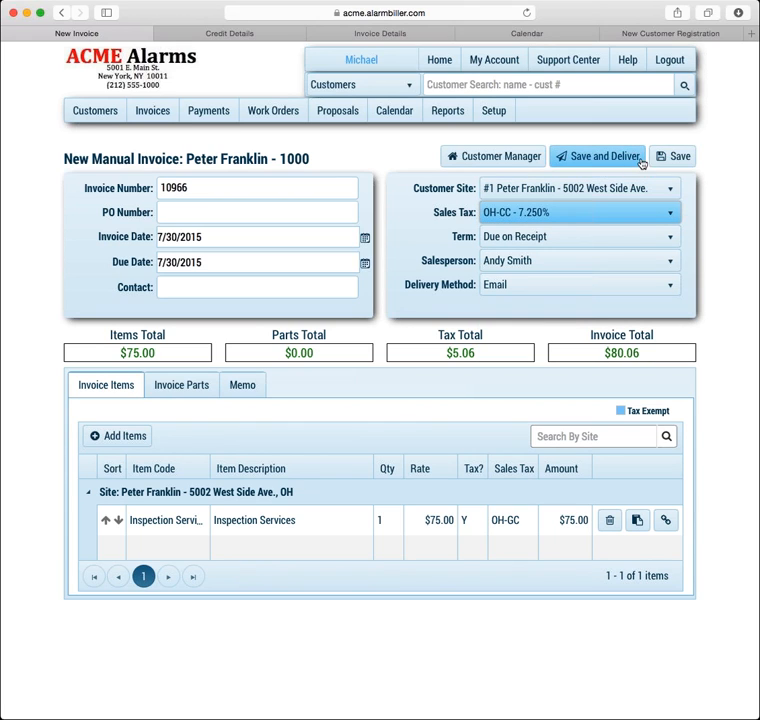
Save the $80.06 invoice, delete it, and open the customer's tracking history
{"action": "left_click", "coordinate": [675, 160]}
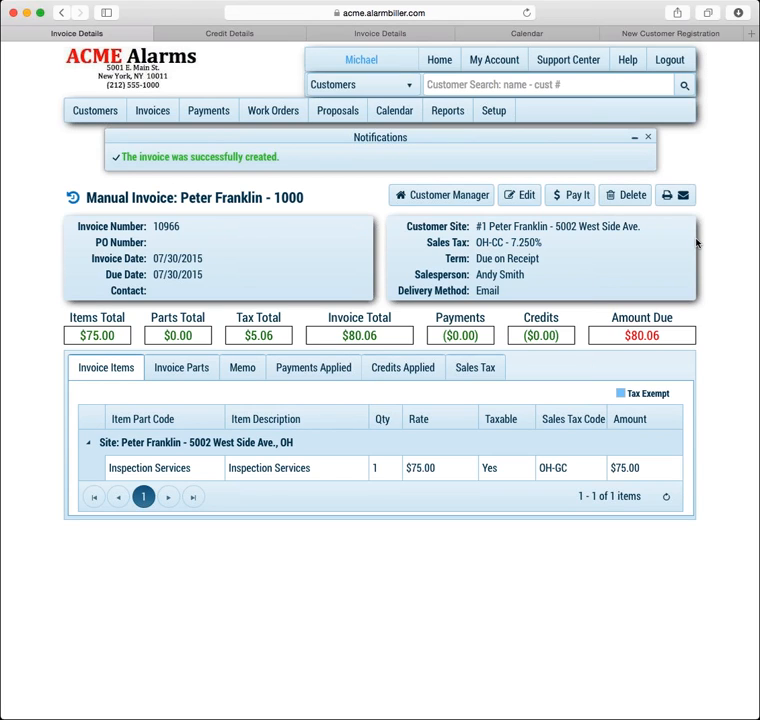
{"action": "left_click", "coordinate": [621, 198]}
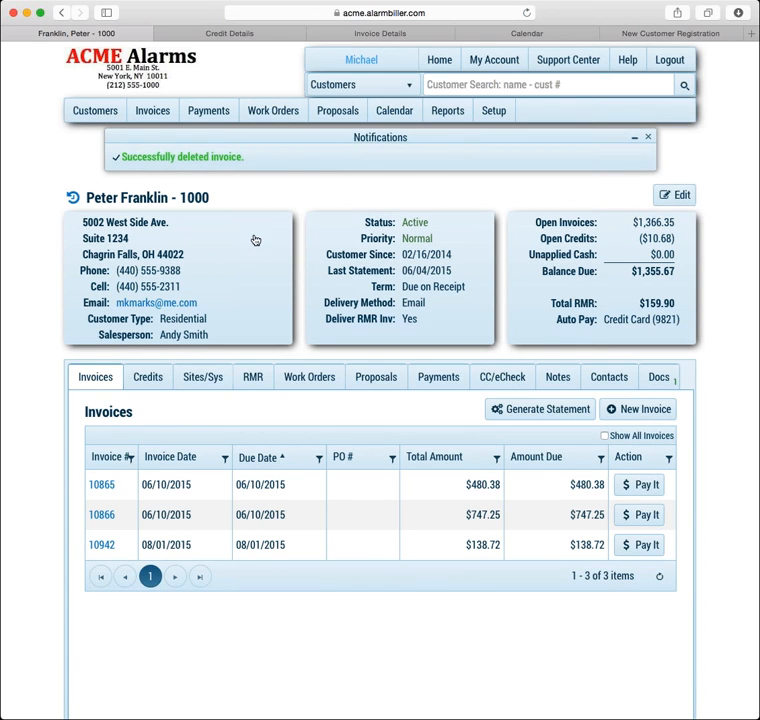
{"action": "left_click", "coordinate": [71, 198]}
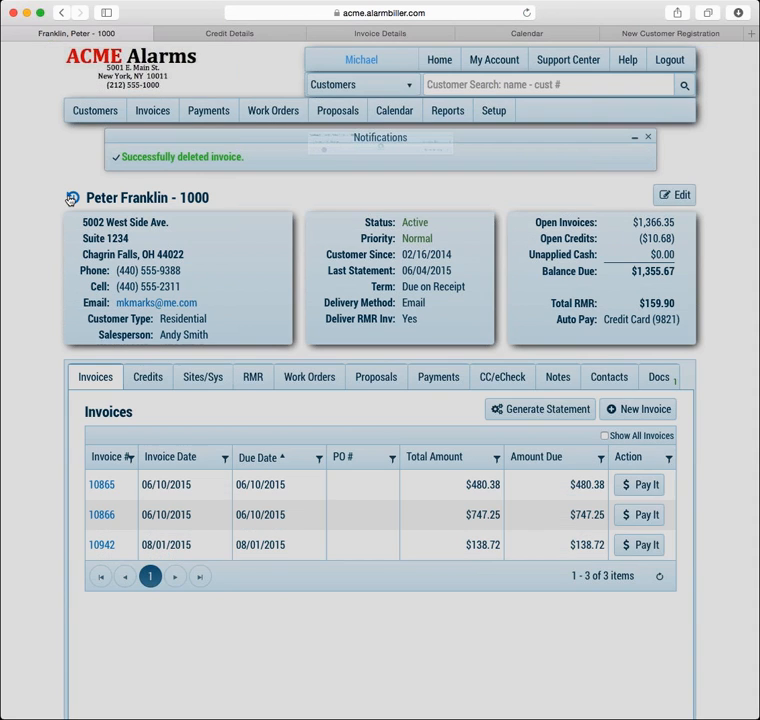
Dismiss the deletion notice and inspect the Suite 1234 address update entry before closing tracking history
{"action": "left_click", "coordinate": [649, 138]}
{"action": "left_click", "coordinate": [692, 110]}
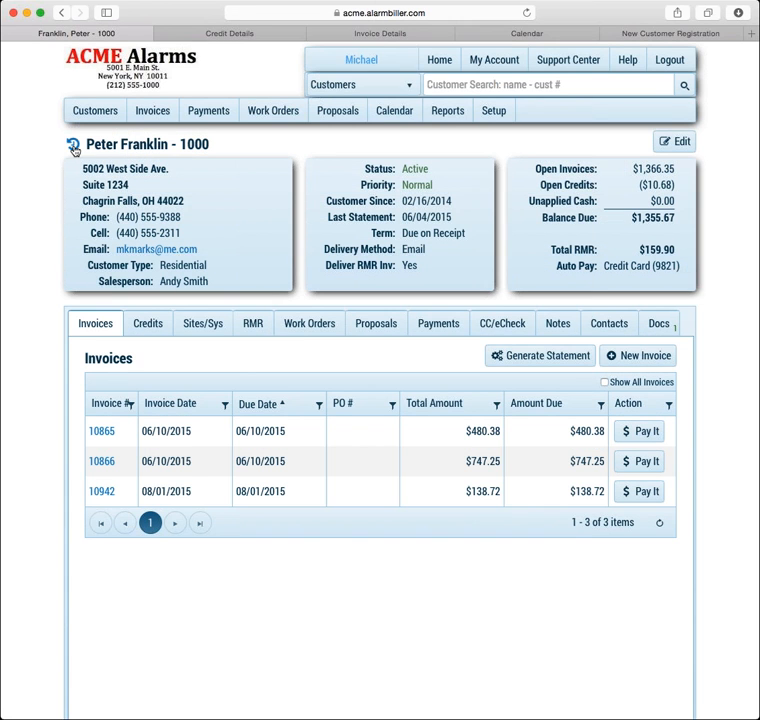
{"action": "left_click", "coordinate": [66, 193]}
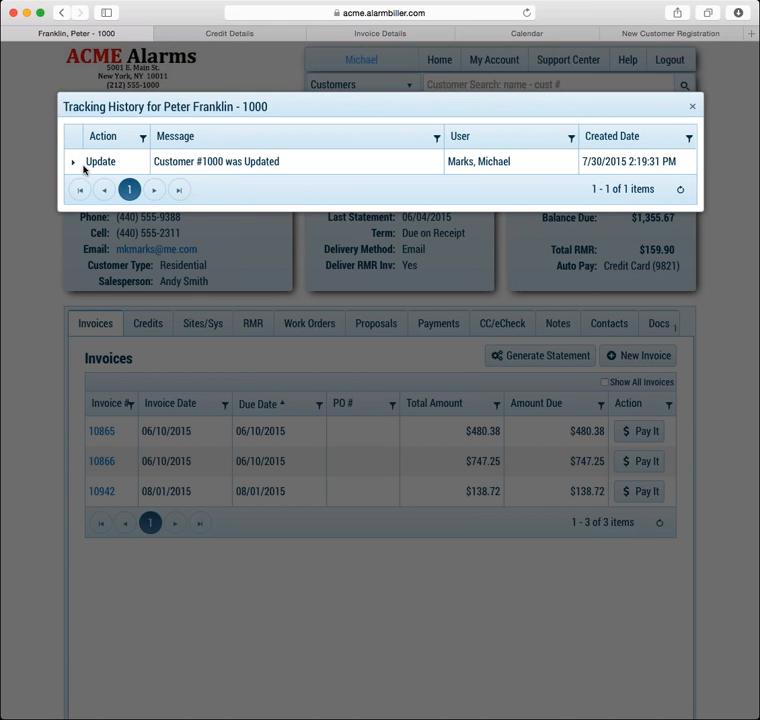
{"action": "left_click", "coordinate": [74, 163]}
{"action": "left_click", "coordinate": [74, 165]}
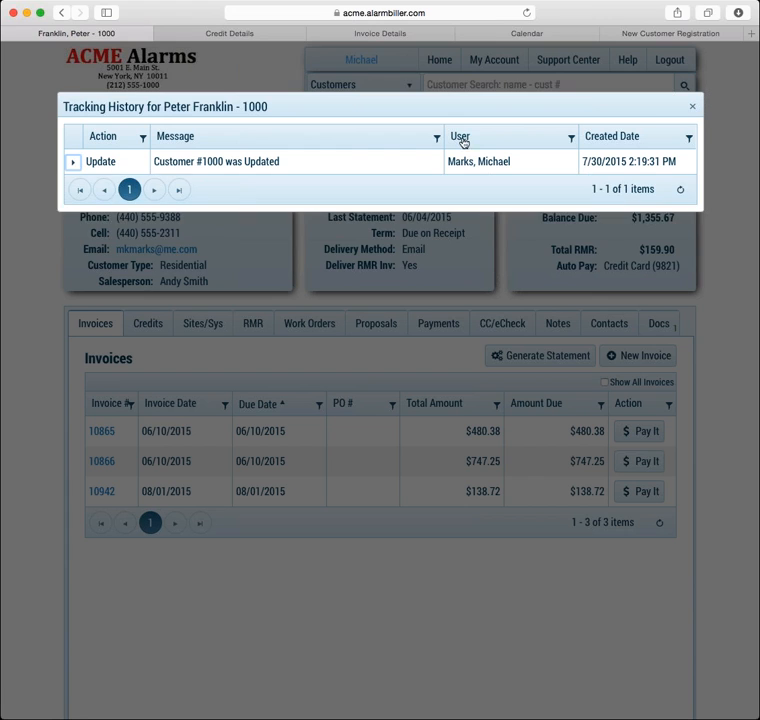
{"action": "left_click", "coordinate": [692, 107]}
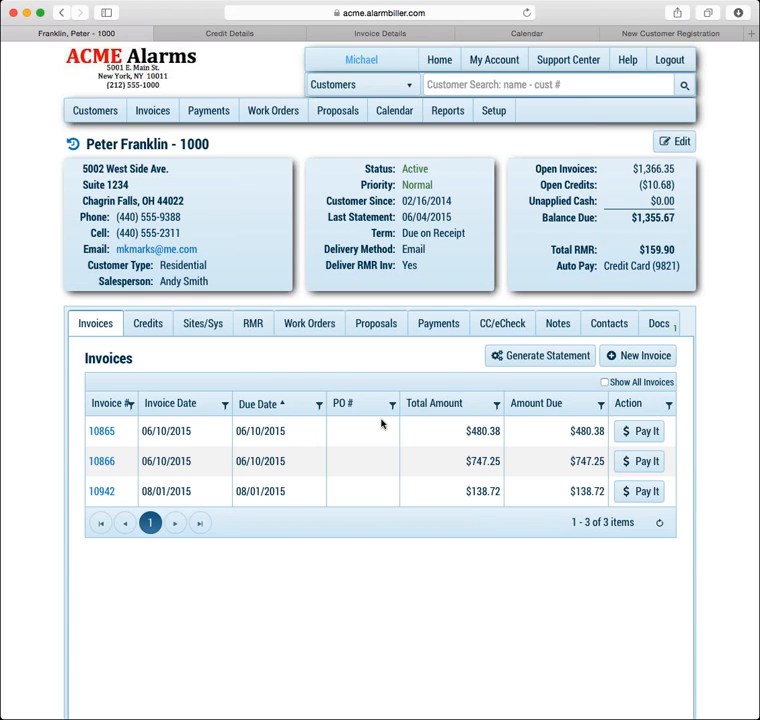
Search for another customer by name and open their record
{"action": "left_click", "coordinate": [212, 324]}
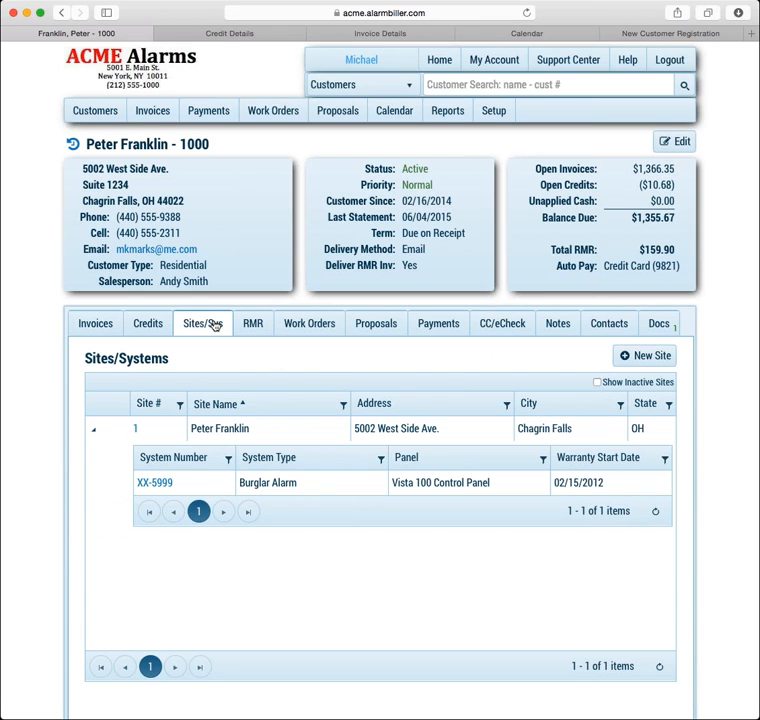
{"action": "left_click", "coordinate": [440, 85]}
{"action": "type", "text": "michael"}
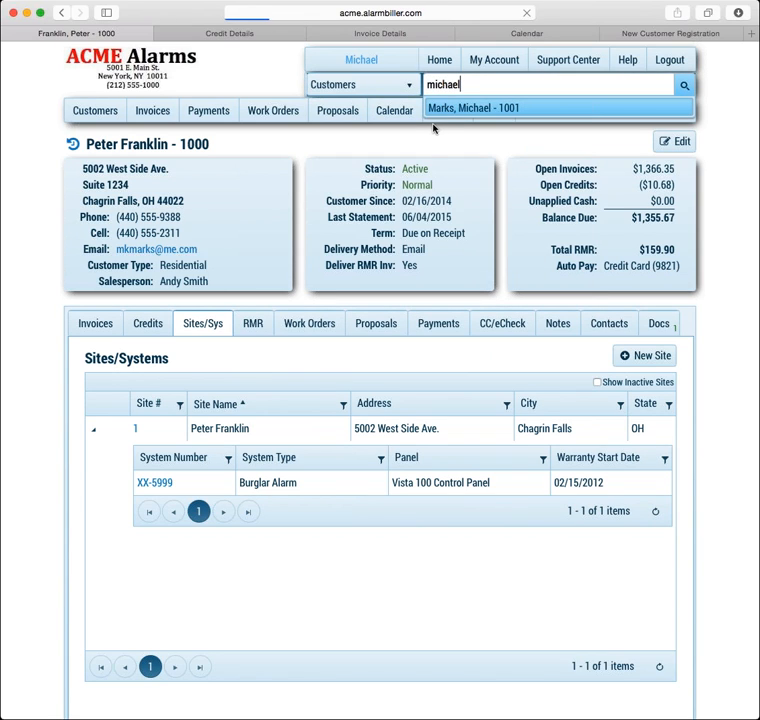
{"action": "left_click", "coordinate": [433, 110]}
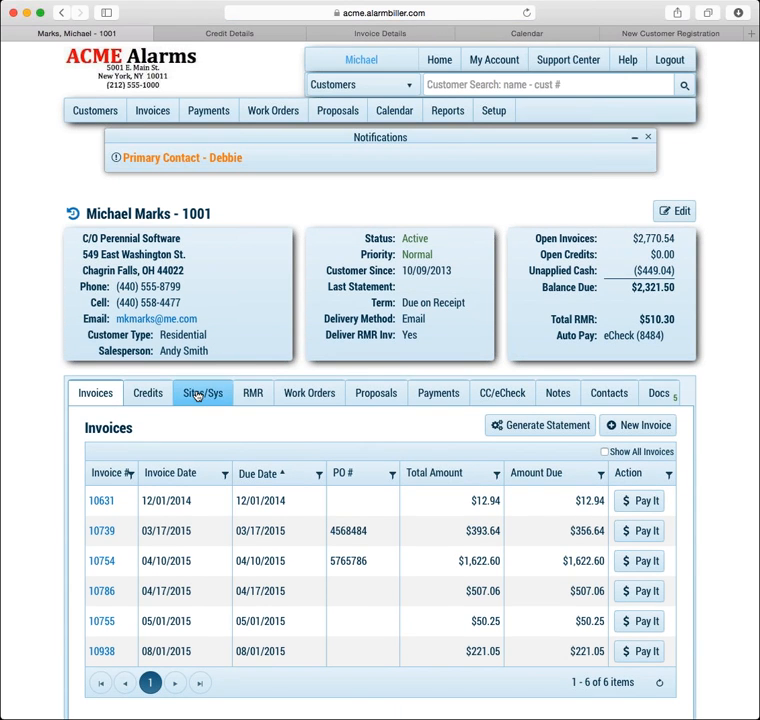
Open the Burglar Alarm system at this customer's Summer Home site
{"action": "left_click", "coordinate": [197, 396]}
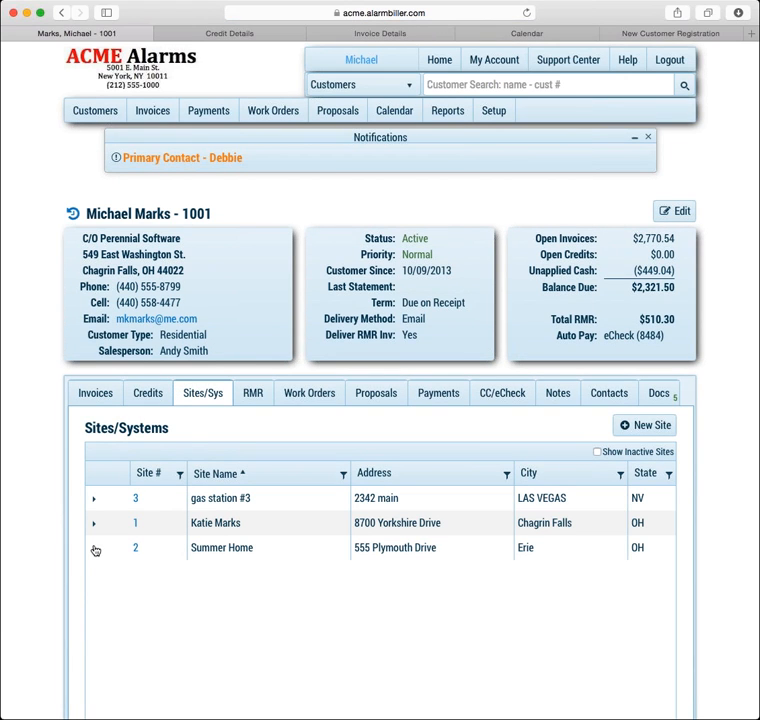
{"action": "left_click", "coordinate": [94, 548]}
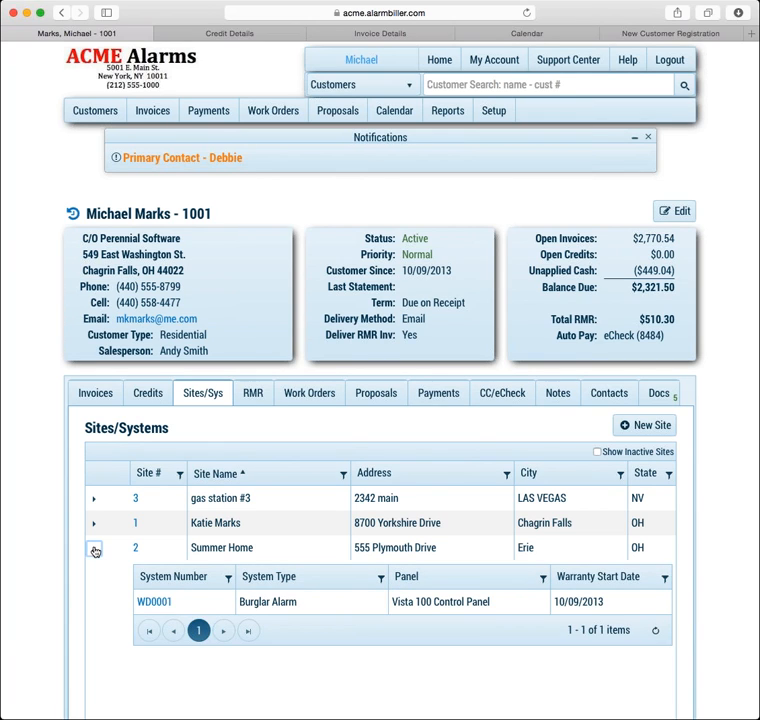
{"action": "left_click", "coordinate": [160, 604]}
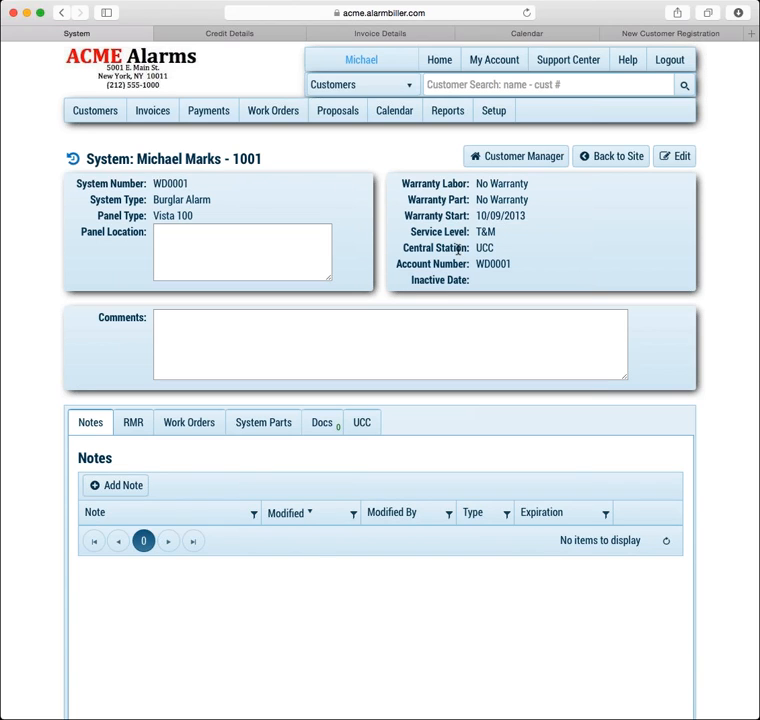
Highlight the UCC central station value, then the system's account number
{"action": "left_click_drag", "start_coordinate": [478, 249], "coordinate": [509, 244]}
{"action": "left_click", "coordinate": [480, 263]}
{"action": "left_click_drag", "start_coordinate": [479, 263], "coordinate": [520, 263]}
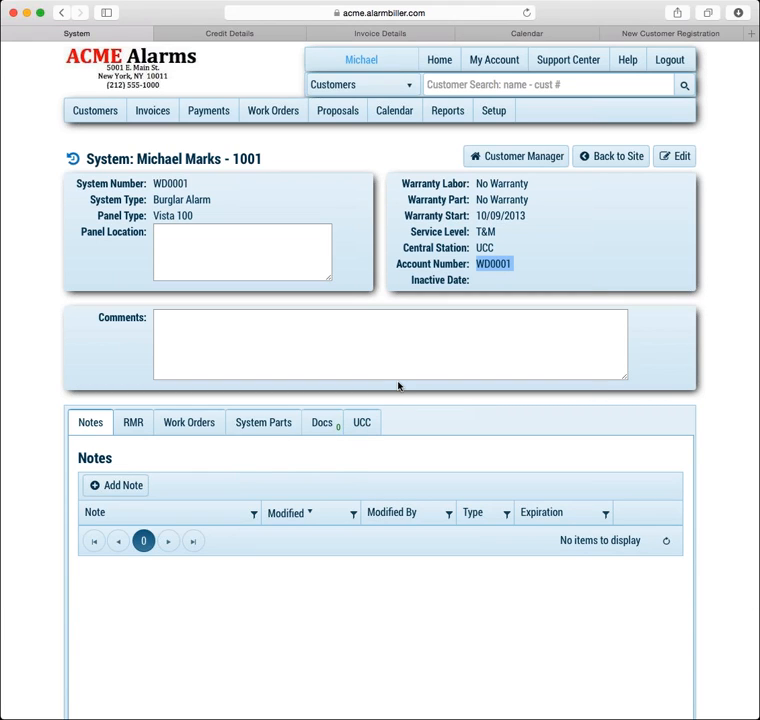
Browse the system's UCC Details, Contacts and Zones, and its empty event History
{"action": "left_click", "coordinate": [363, 424]}
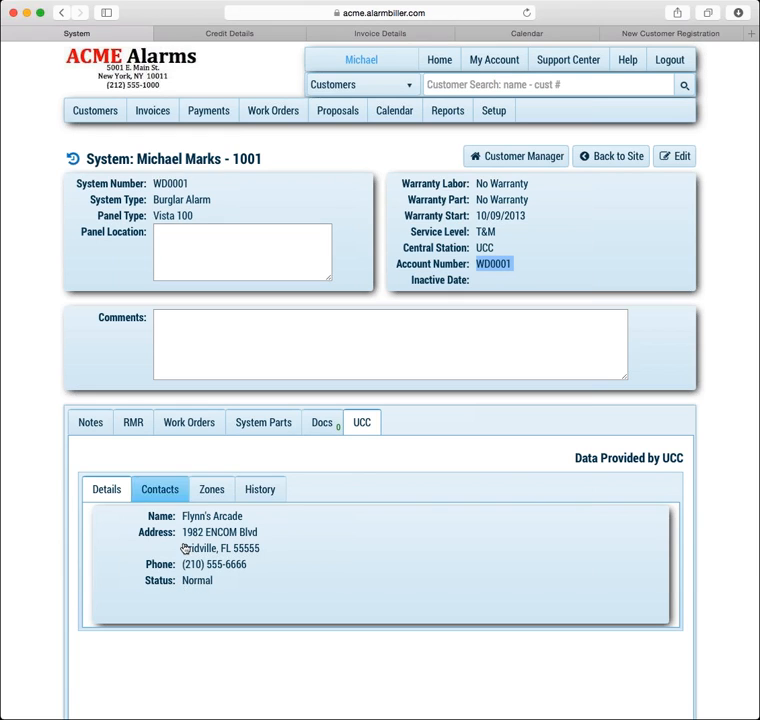
{"action": "left_click", "coordinate": [157, 492]}
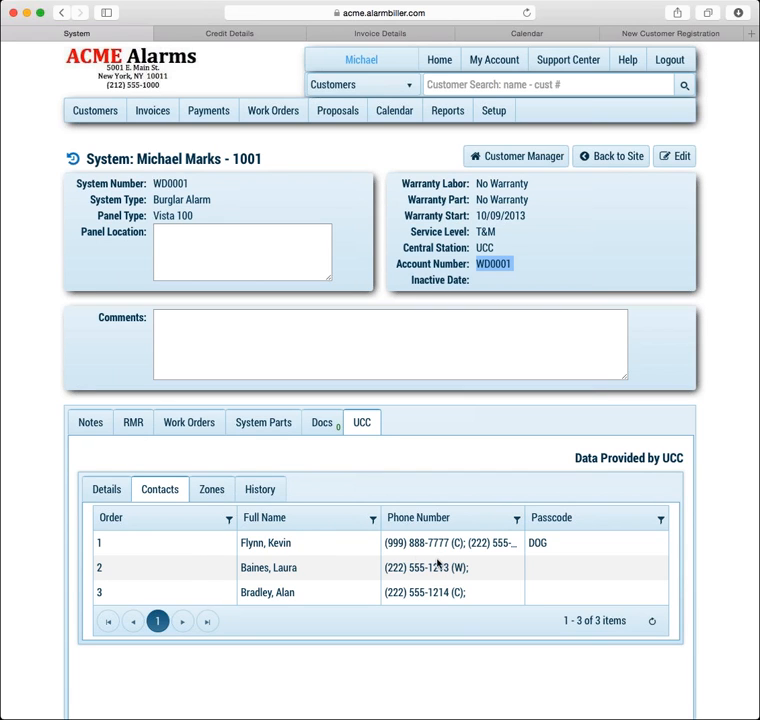
{"action": "left_click", "coordinate": [216, 490]}
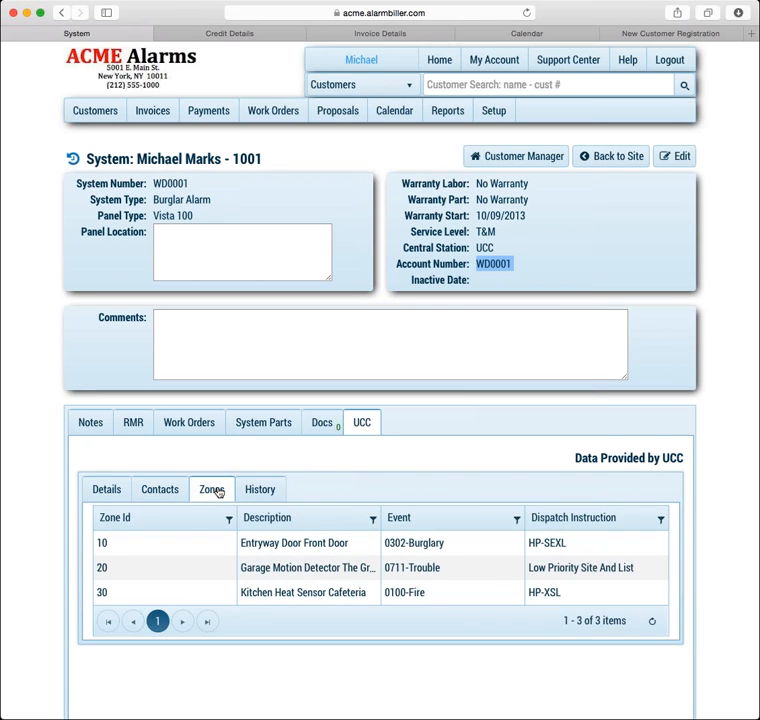
{"action": "left_click", "coordinate": [259, 494]}
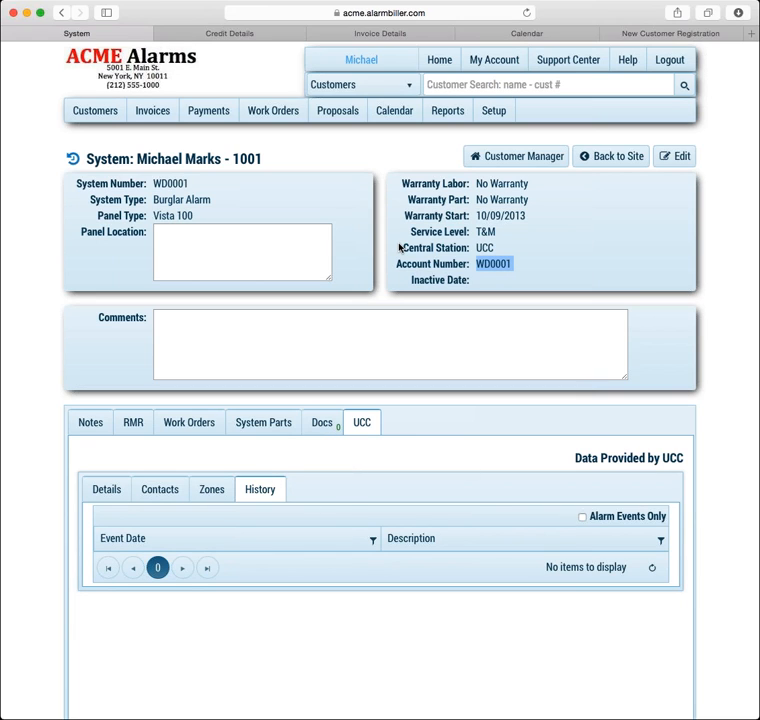
Go back through the site to the customer's account and its Sites/Sys list
{"action": "left_click", "coordinate": [604, 156]}
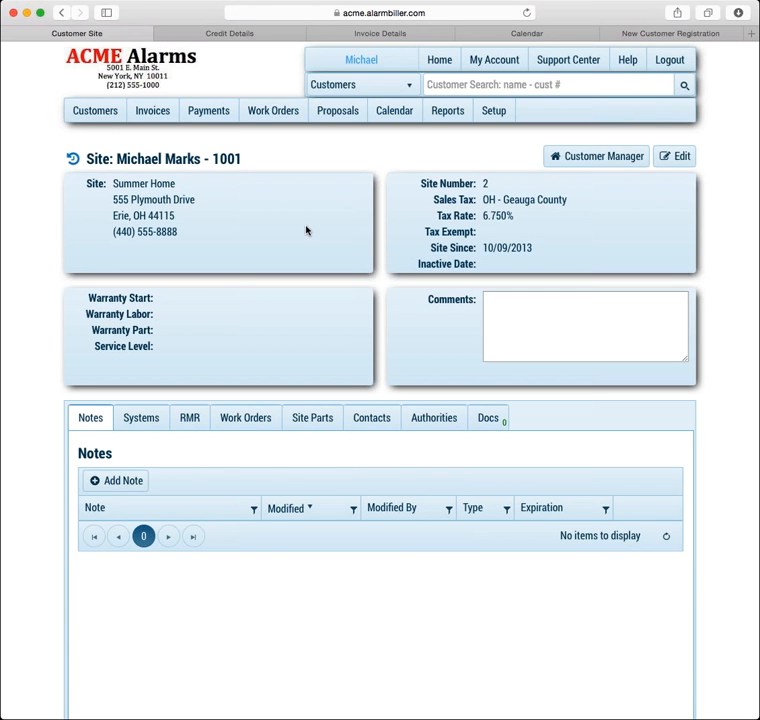
{"action": "left_click", "coordinate": [142, 420]}
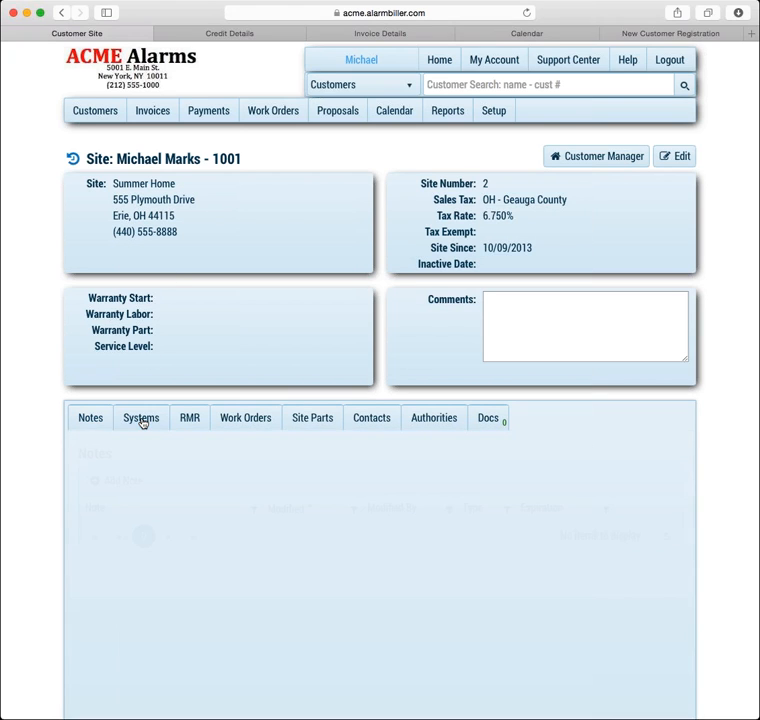
{"action": "left_click", "coordinate": [611, 157]}
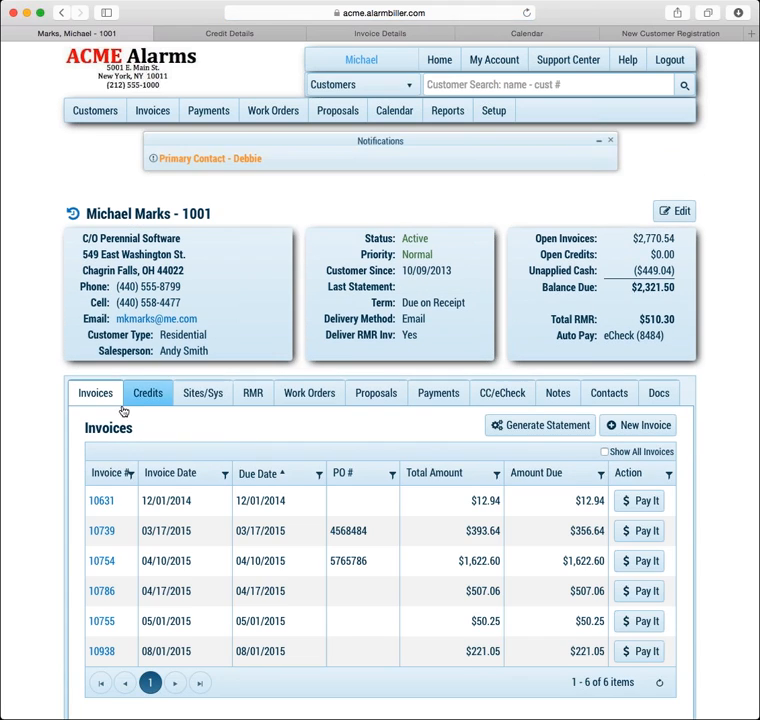
{"action": "left_click", "coordinate": [204, 394]}
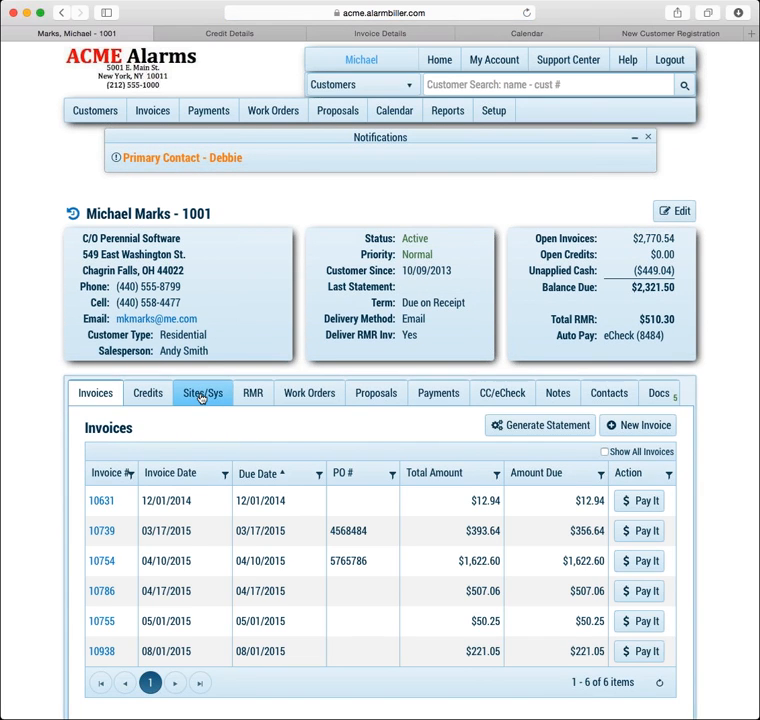
Open system BOLD-12-9874 at the Yorkshire Drive site and show its Bold data
{"action": "left_click", "coordinate": [93, 523]}
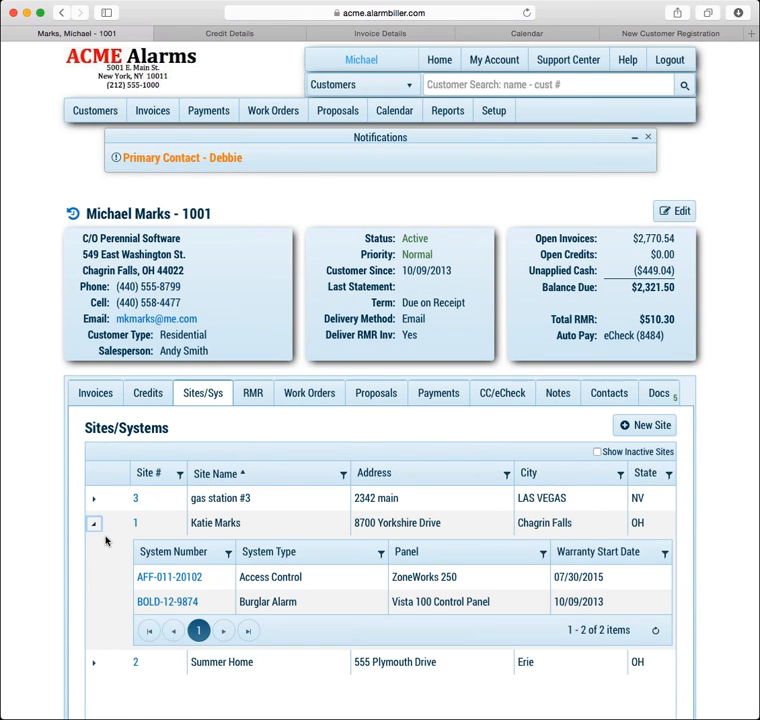
{"action": "left_click", "coordinate": [183, 602]}
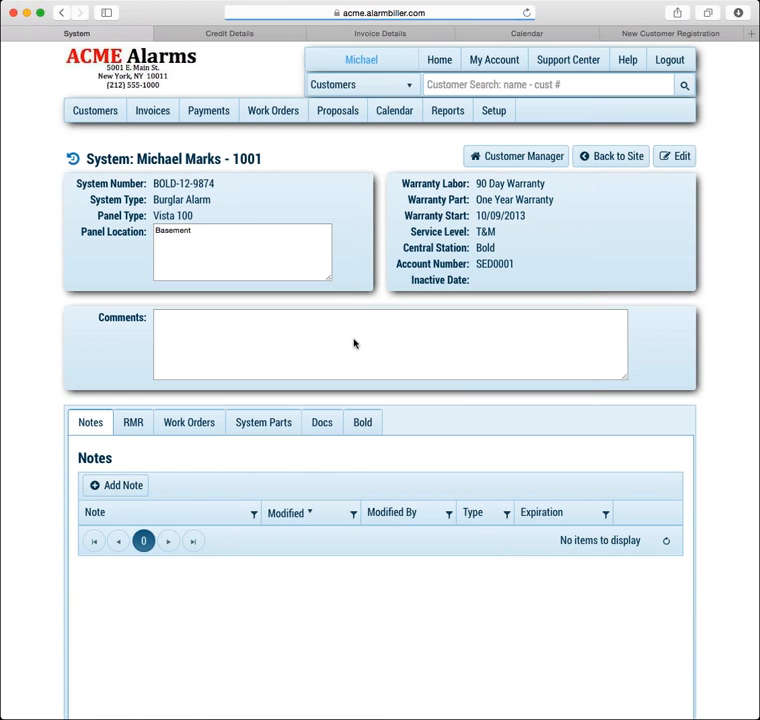
{"action": "left_click", "coordinate": [362, 423]}
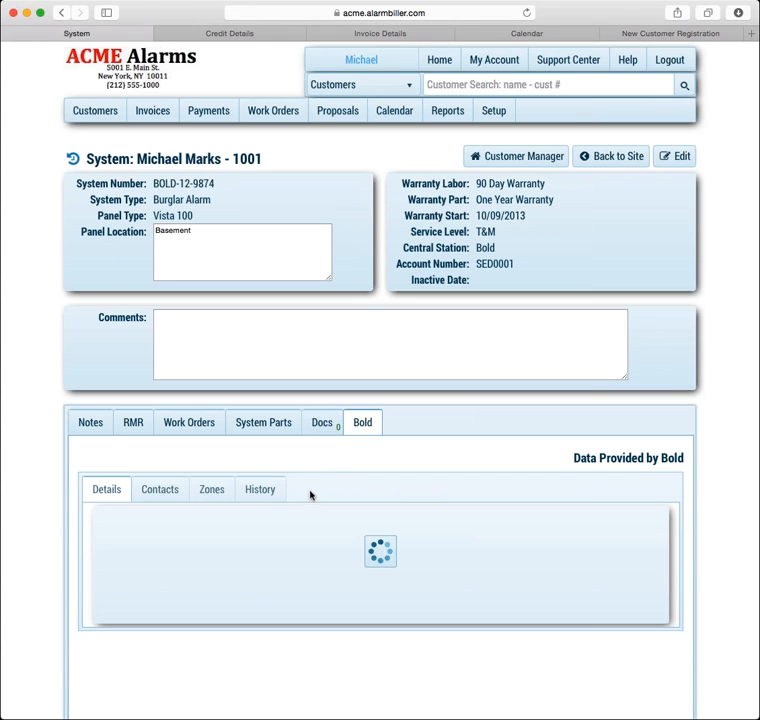
Review the Bold contacts, front, back and garage door zones, and the 261-entry event history
{"action": "left_click", "coordinate": [166, 489]}
{"action": "left_click", "coordinate": [211, 492]}
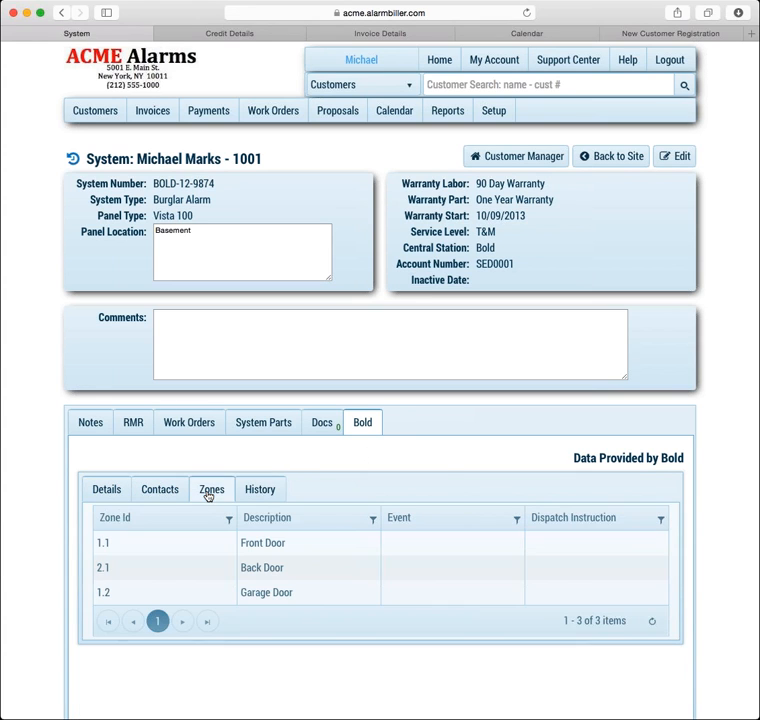
{"action": "left_click", "coordinate": [259, 492]}
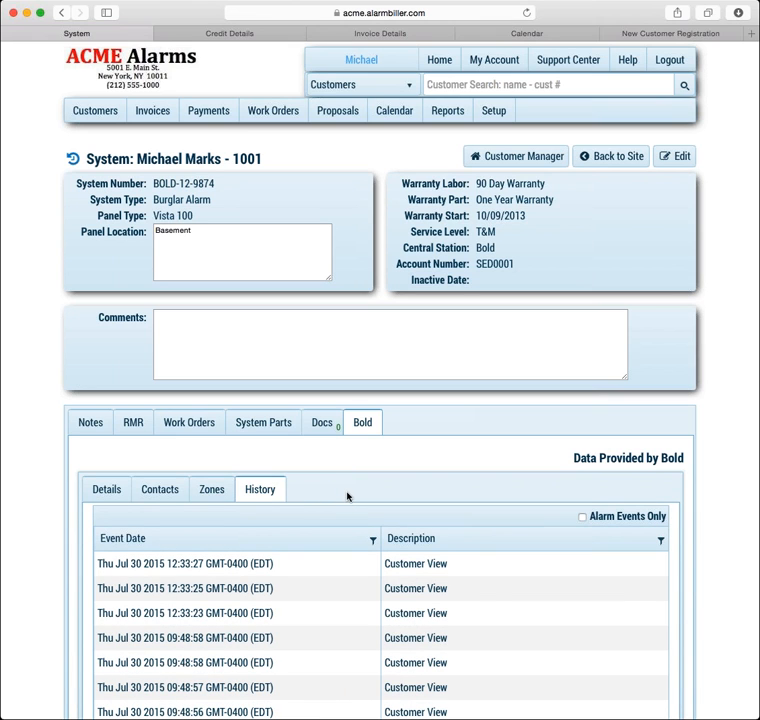
{"action": "scroll", "coordinate": [347, 496], "scroll_direction": "down", "scroll_amount": 5}
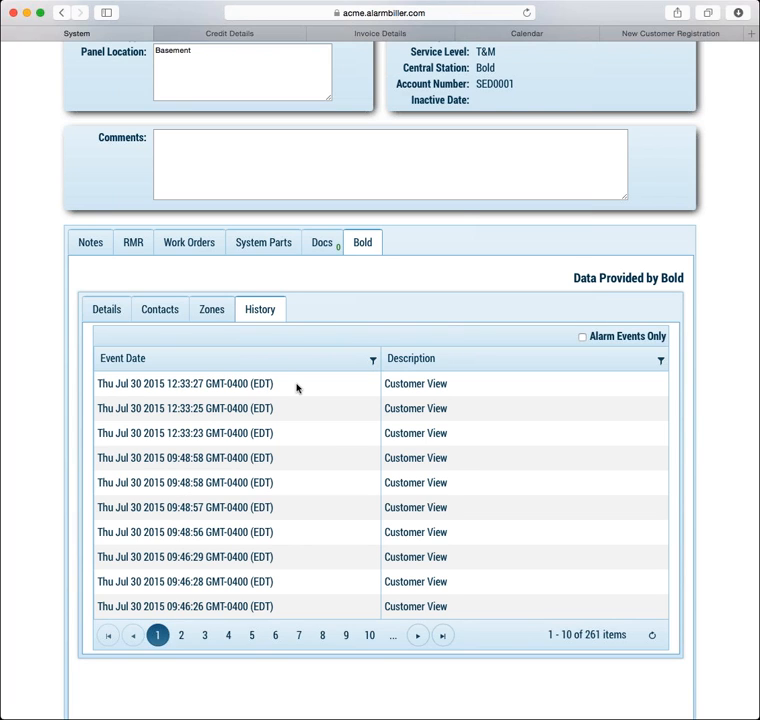
{"action": "scroll", "coordinate": [295, 396], "scroll_direction": "up", "scroll_amount": 2}
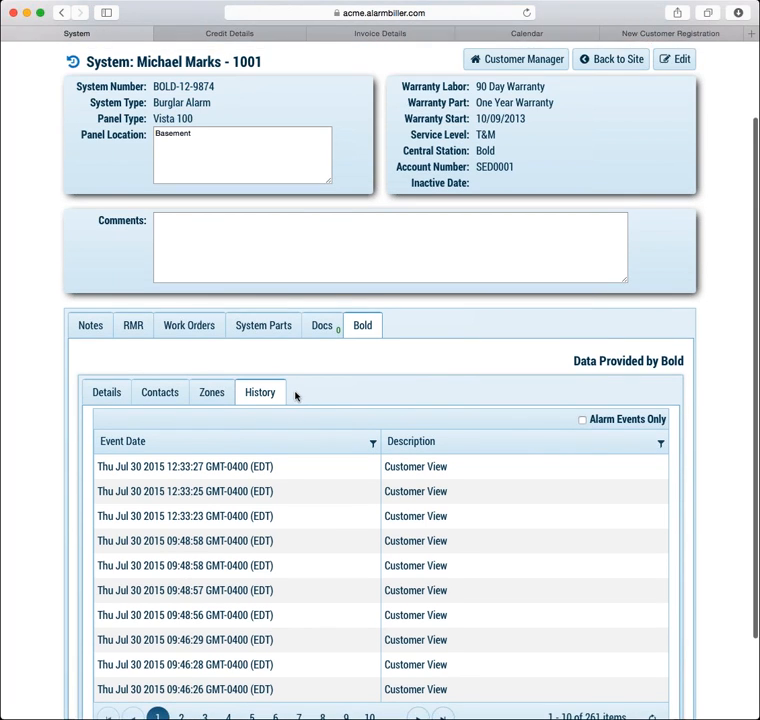
{"action": "scroll", "coordinate": [295, 396], "scroll_direction": "up", "scroll_amount": 1}
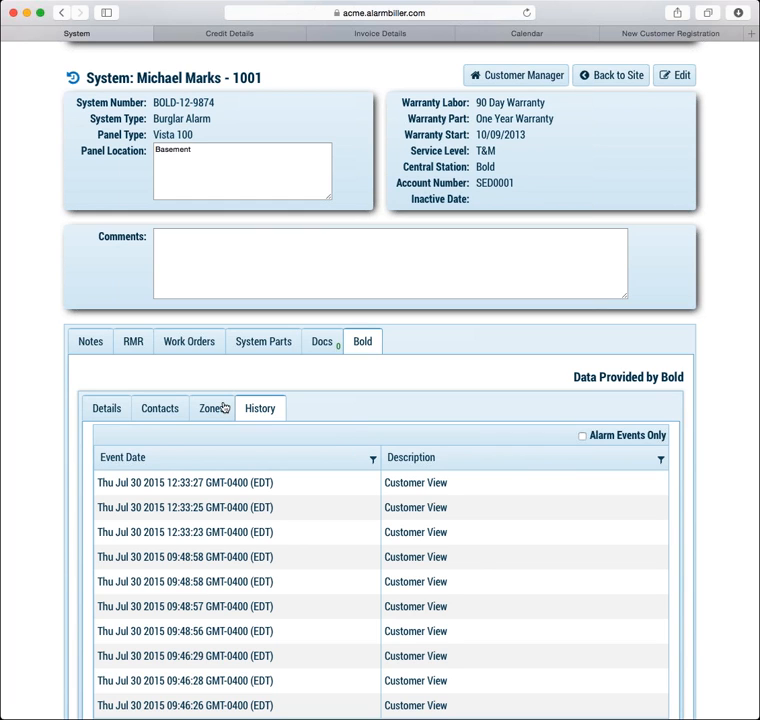
Show the six Bold contacts and their call order for system BOLD-12-9874
{"action": "left_click", "coordinate": [154, 411]}
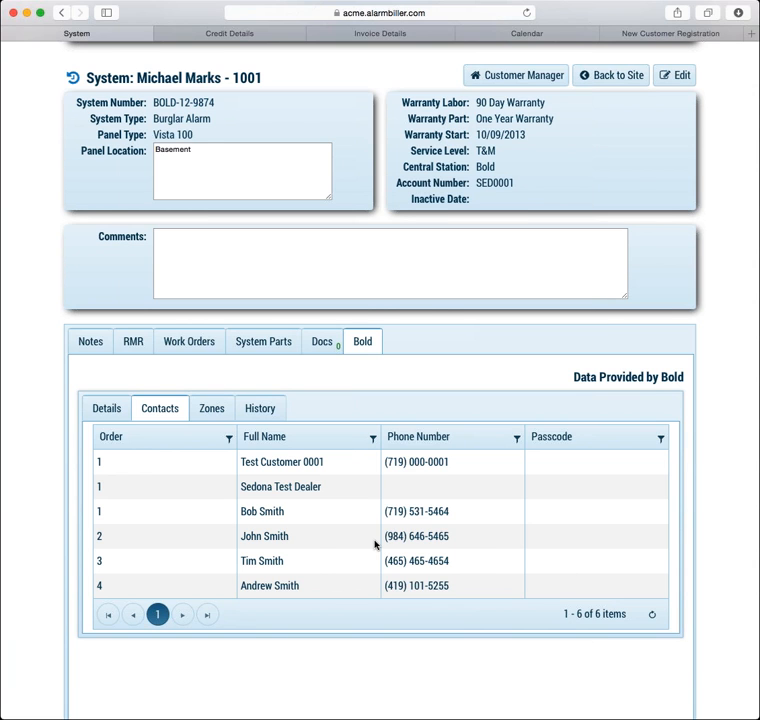
{"action": "scroll", "coordinate": [375, 544], "scroll_direction": "up", "scroll_amount": 3}
{"action": "scroll", "coordinate": [375, 546], "scroll_direction": "down", "scroll_amount": 1}
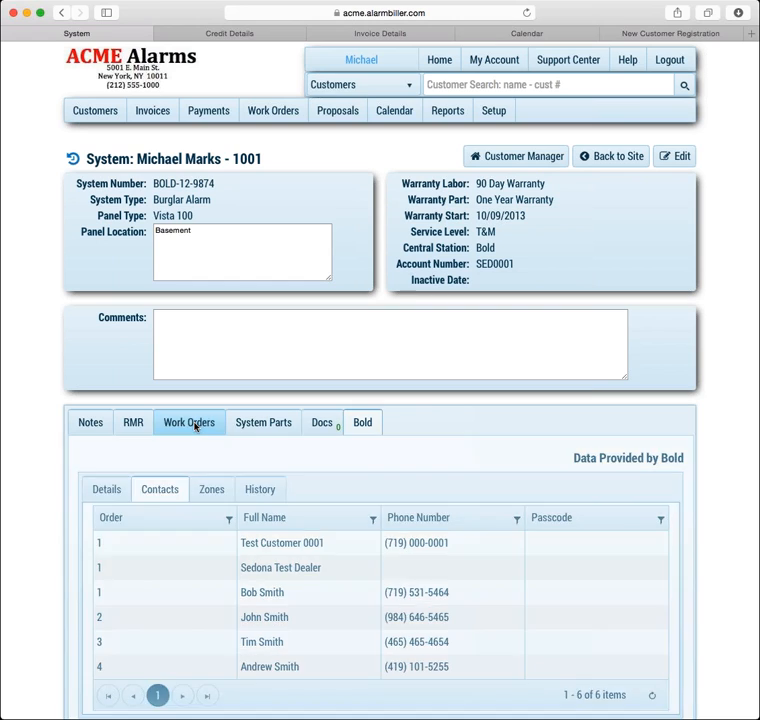
Start a new Service Call work order for system BOLD-12-9874, totalling $80.06
{"action": "left_click", "coordinate": [195, 424]}
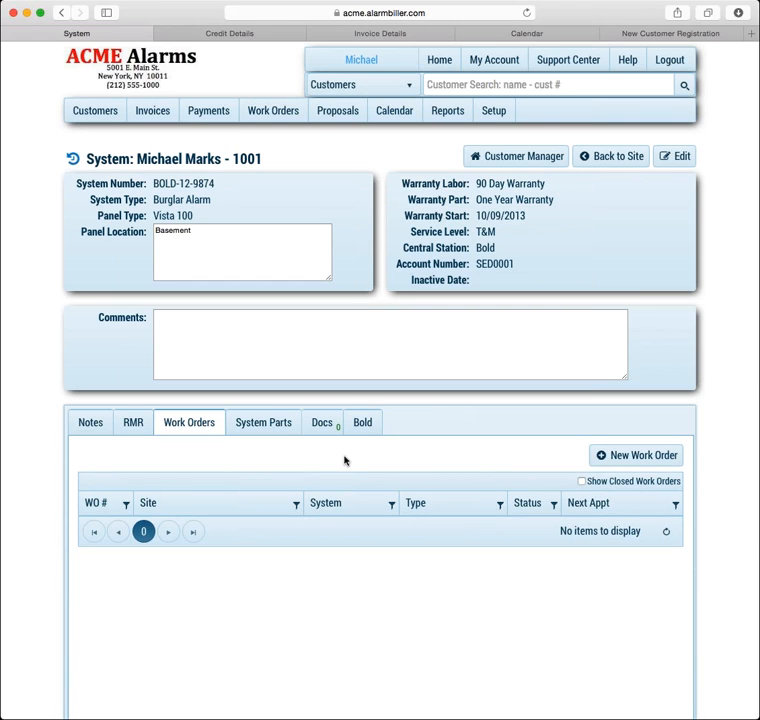
{"action": "left_click", "coordinate": [665, 458]}
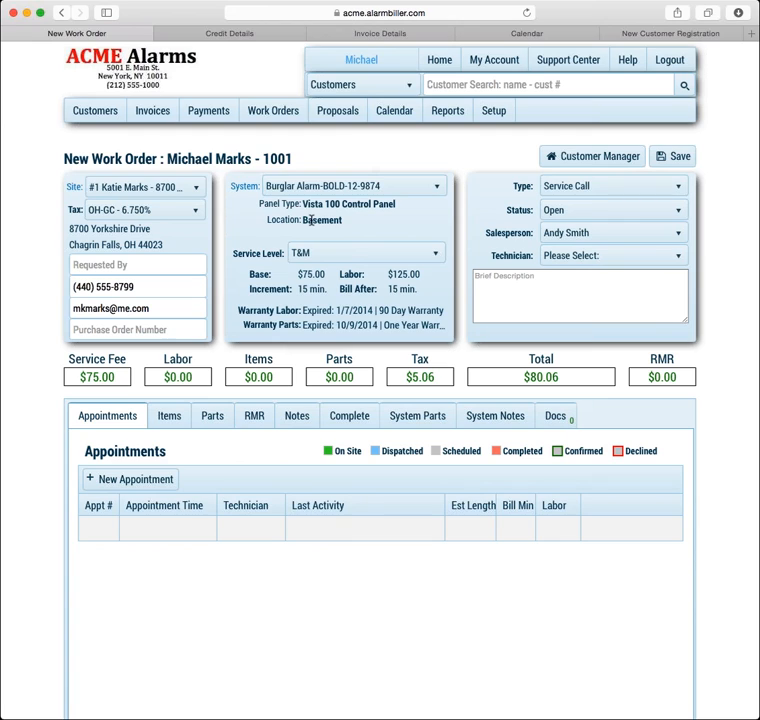
{"action": "double_click", "coordinate": [247, 189]}
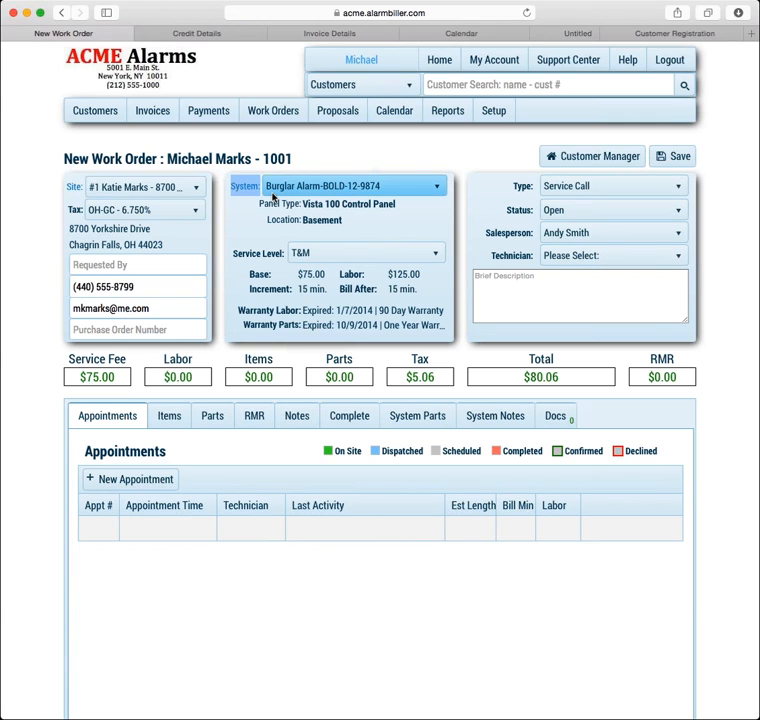
Glance at the other AlarmBiller tabs, return to the $80.06 work order, then list all 61 customers
{"action": "left_click", "coordinate": [537, 36]}
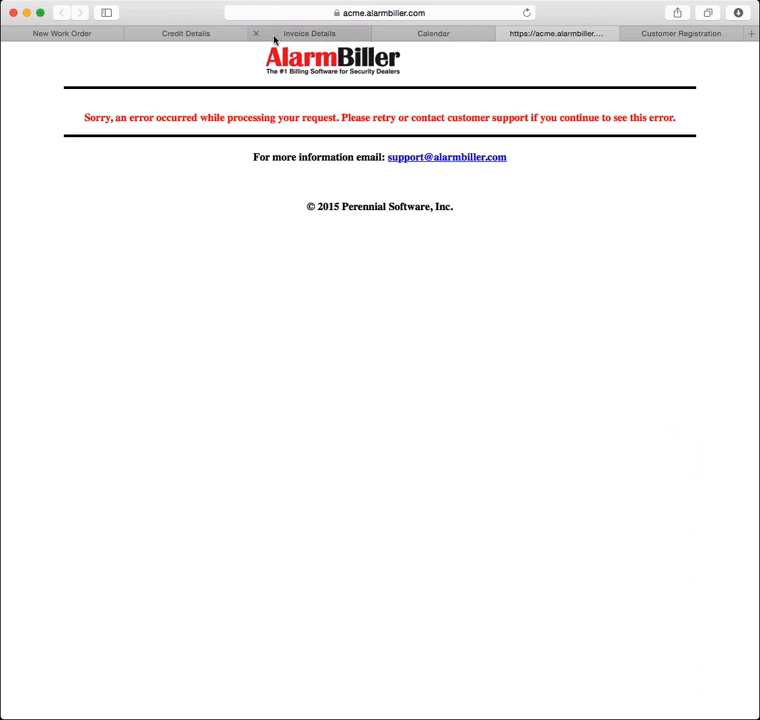
{"action": "left_click", "coordinate": [225, 40]}
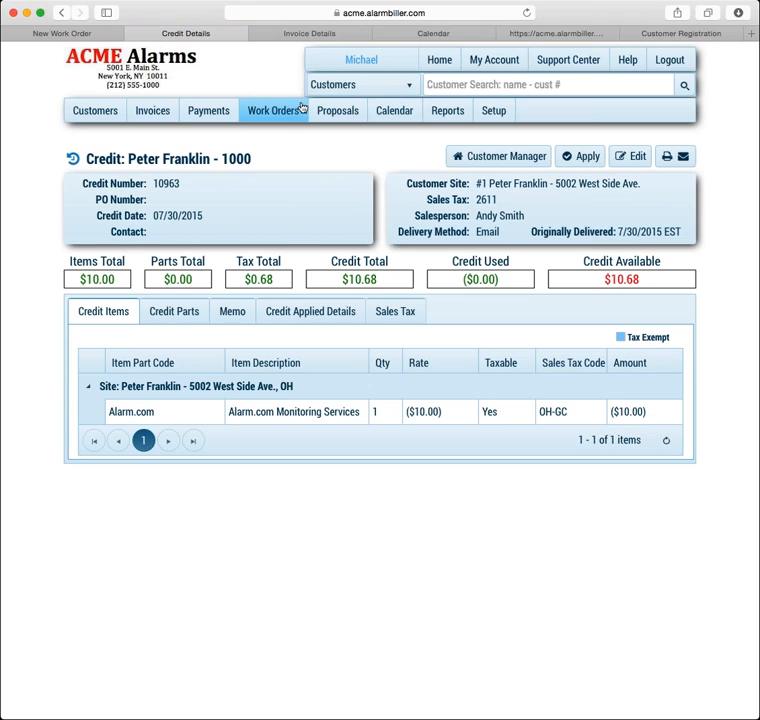
{"action": "left_click", "coordinate": [90, 33]}
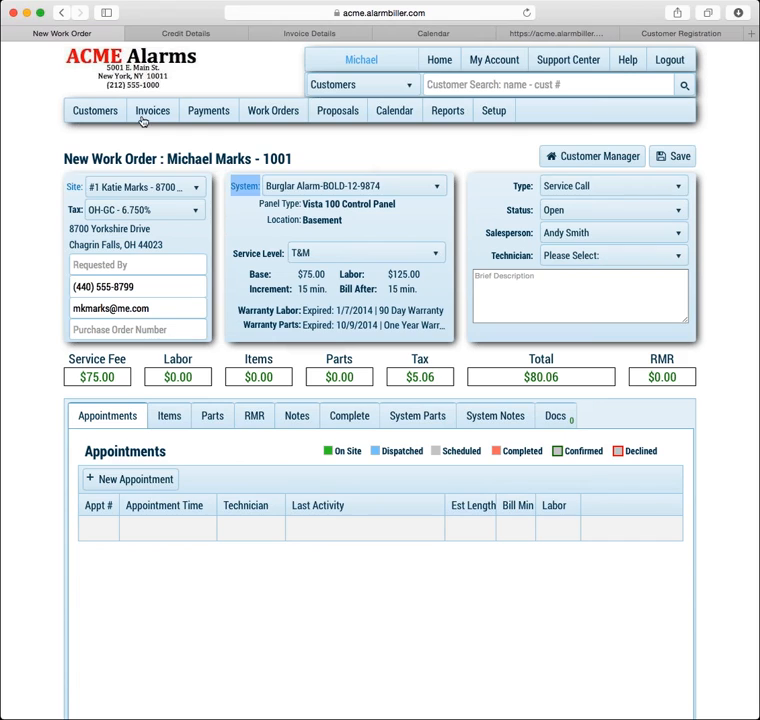
{"action": "left_click", "coordinate": [679, 199]}
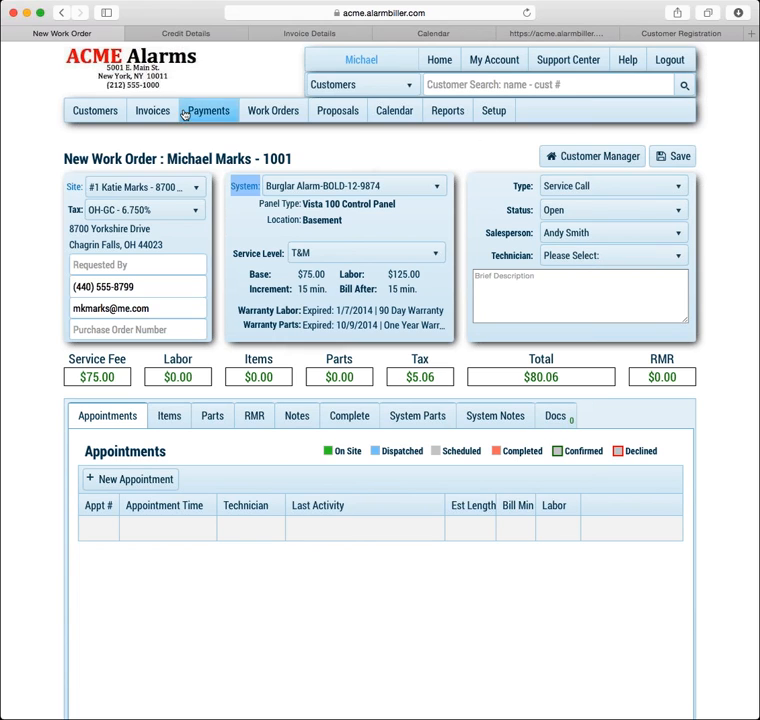
{"action": "left_click", "coordinate": [112, 119]}
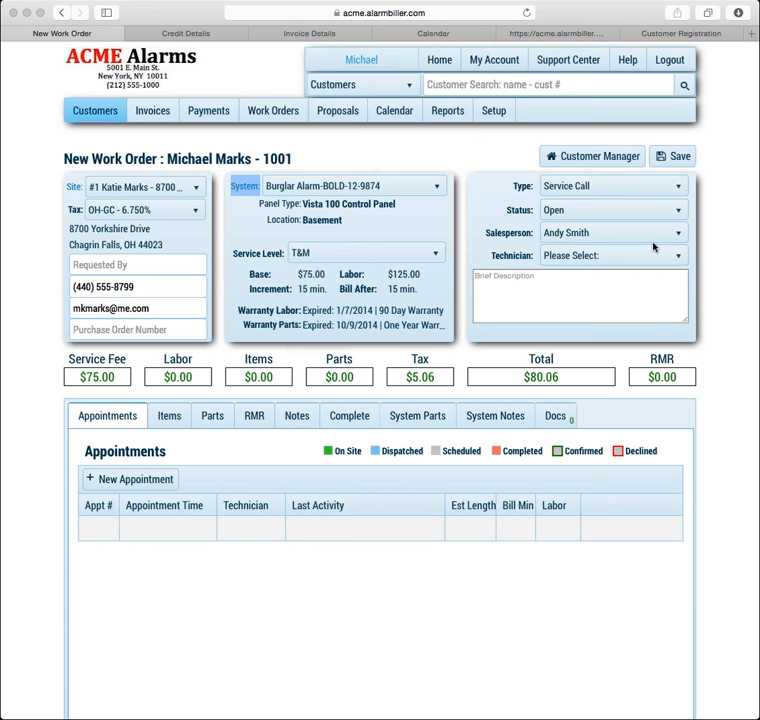